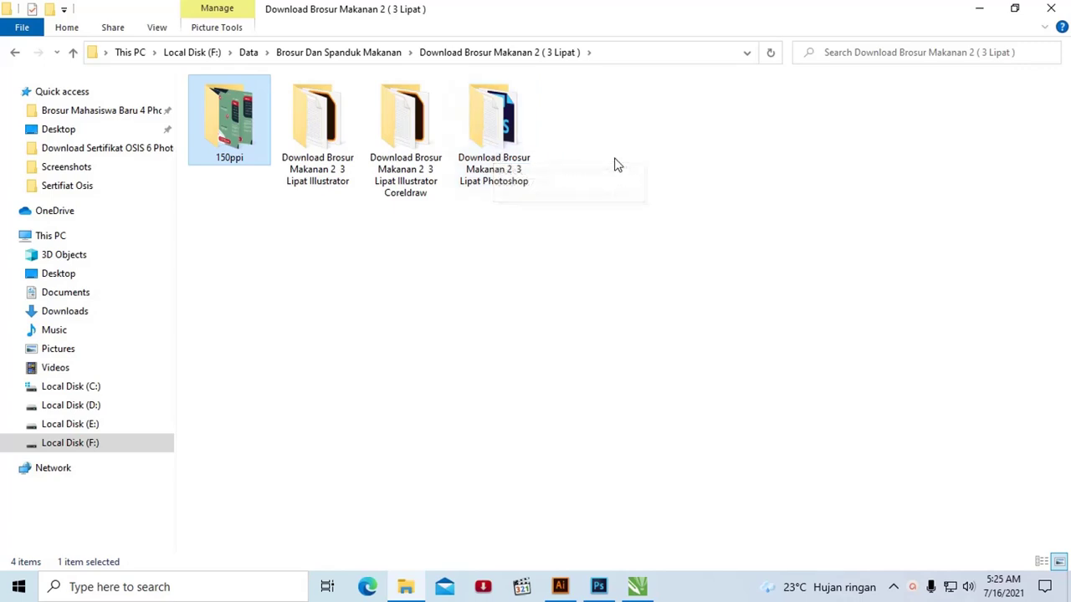
click(617, 153)
mouse_move(721, 282)
mouse_down()
mouse_move(678, 296)
mouse_move(350, 119)
mouse_up()
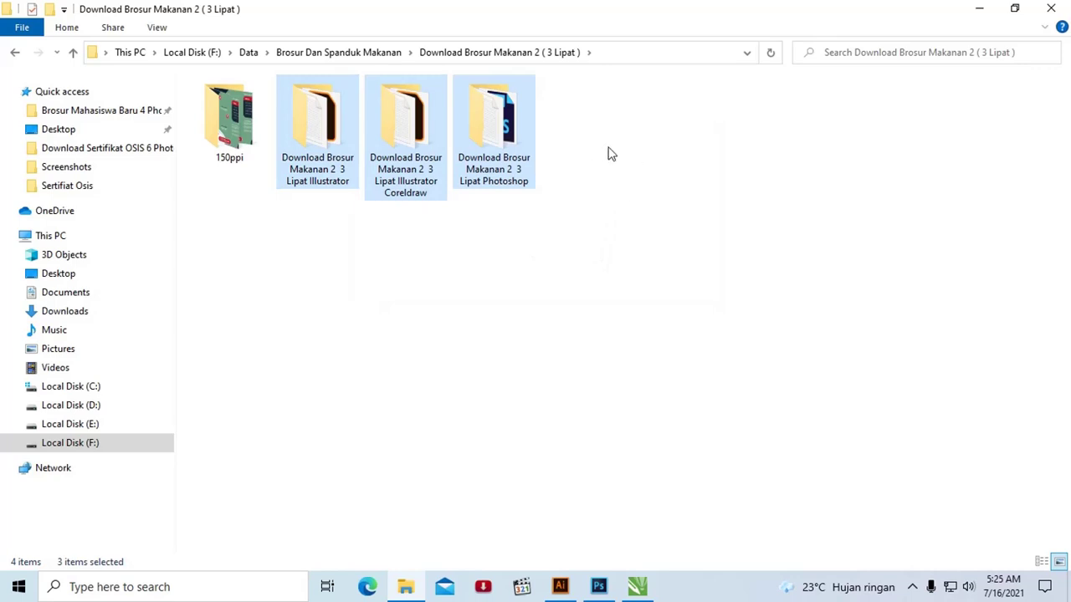
click(662, 185)
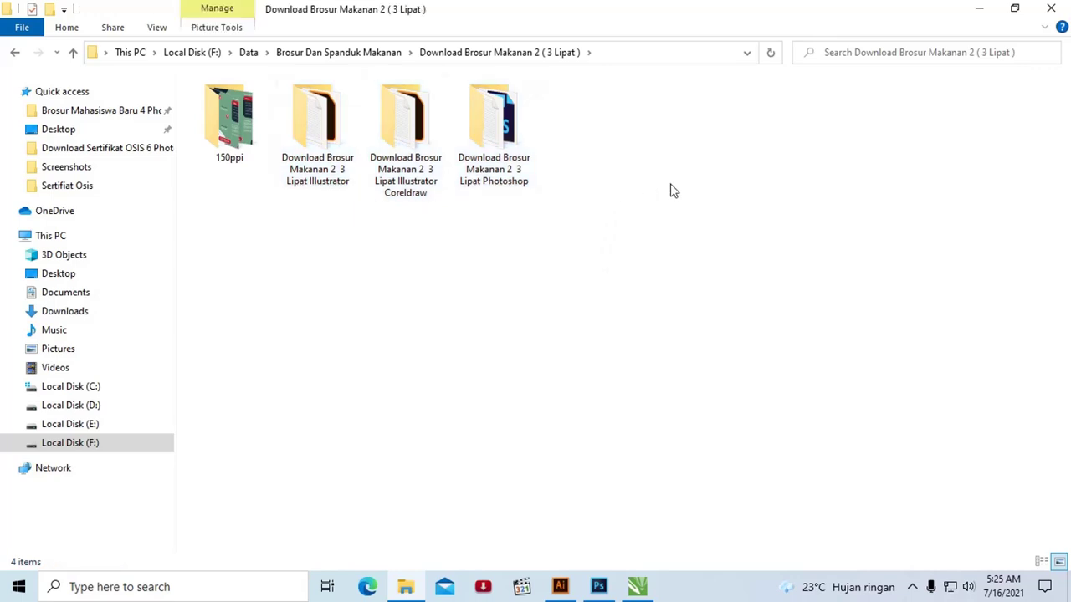
drag(693, 189, 284, 77)
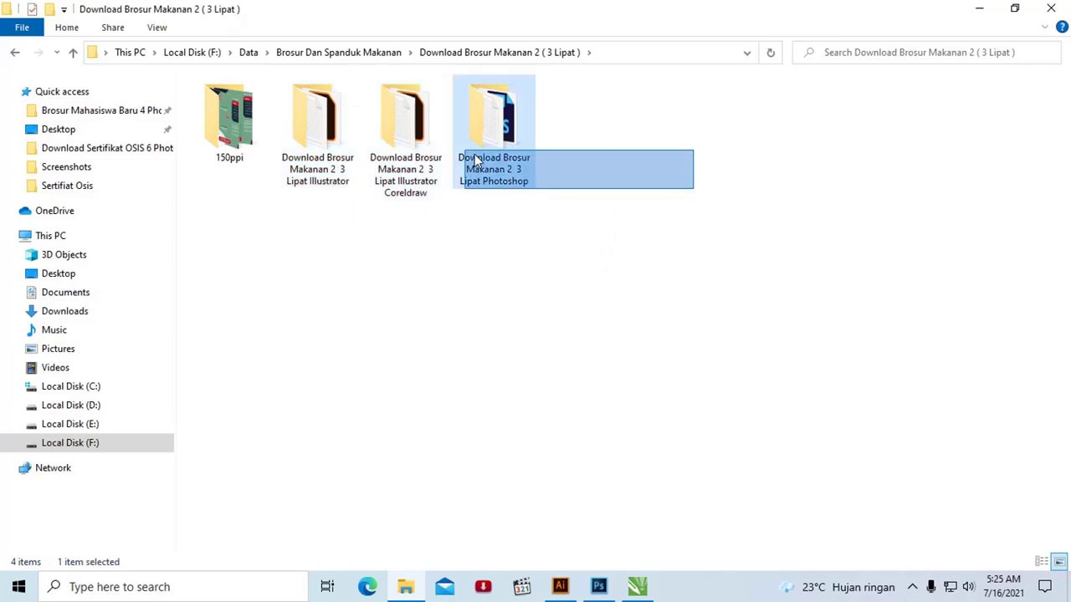
click(588, 160)
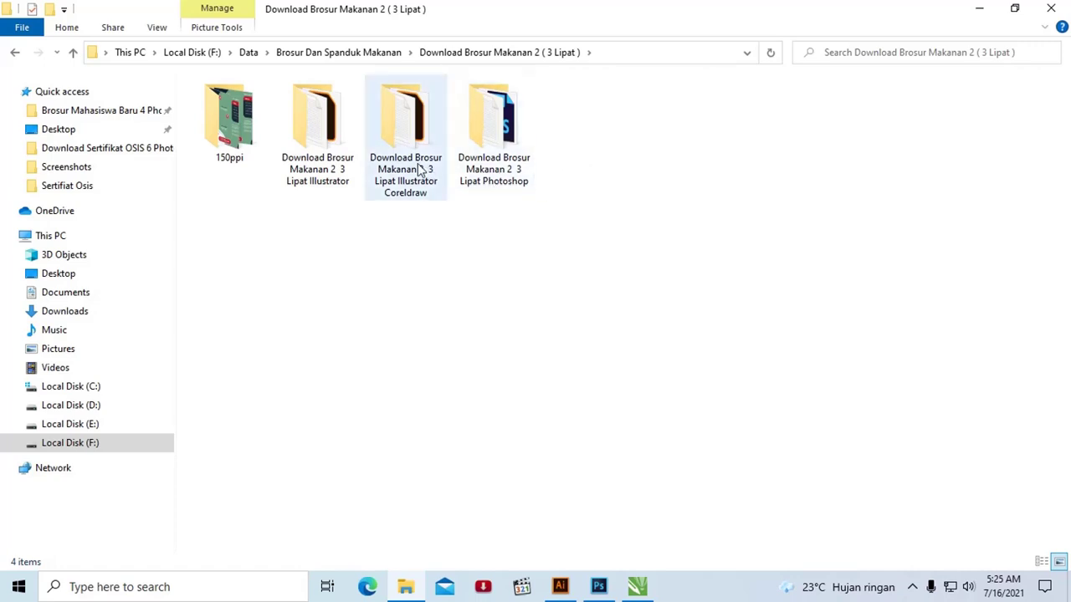
click(344, 138)
click(397, 134)
click(505, 134)
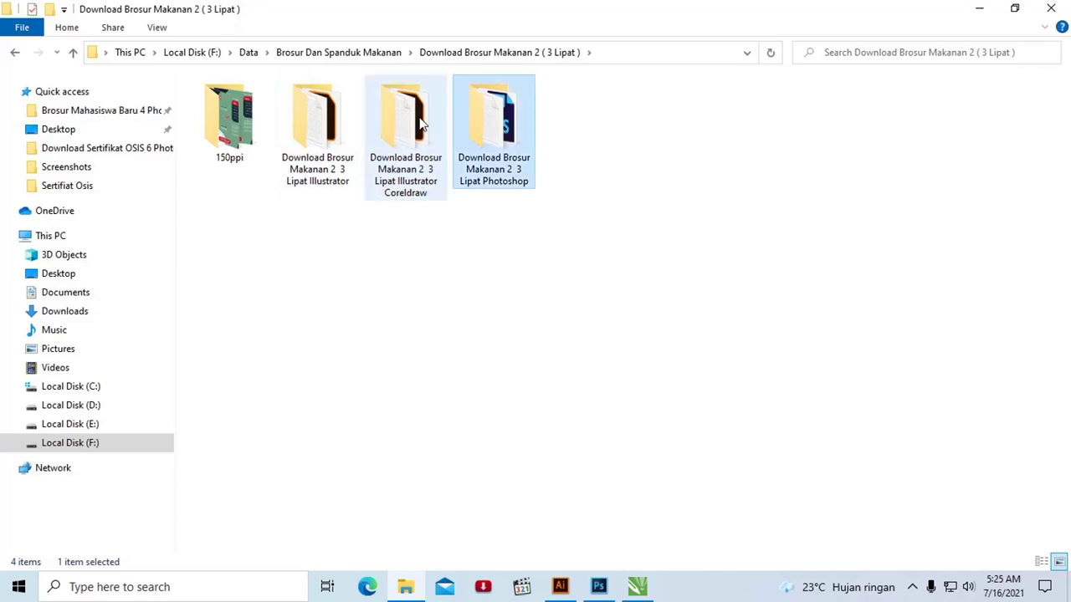
Open the Illustrator download folder and check the brochure file's actions, then return.
double_click(334, 117)
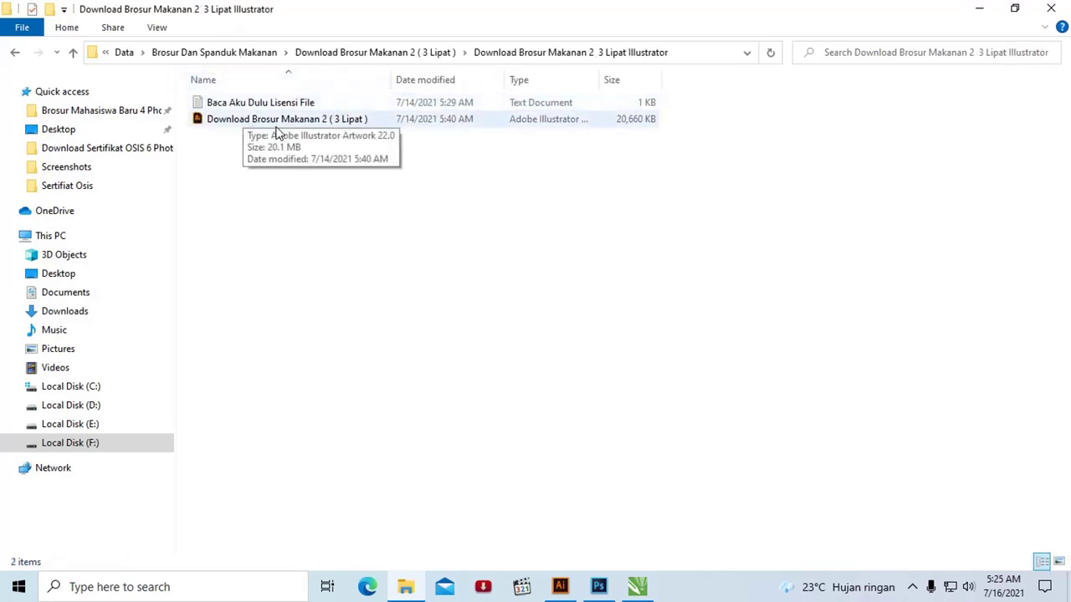
click(278, 123)
right_click(278, 125)
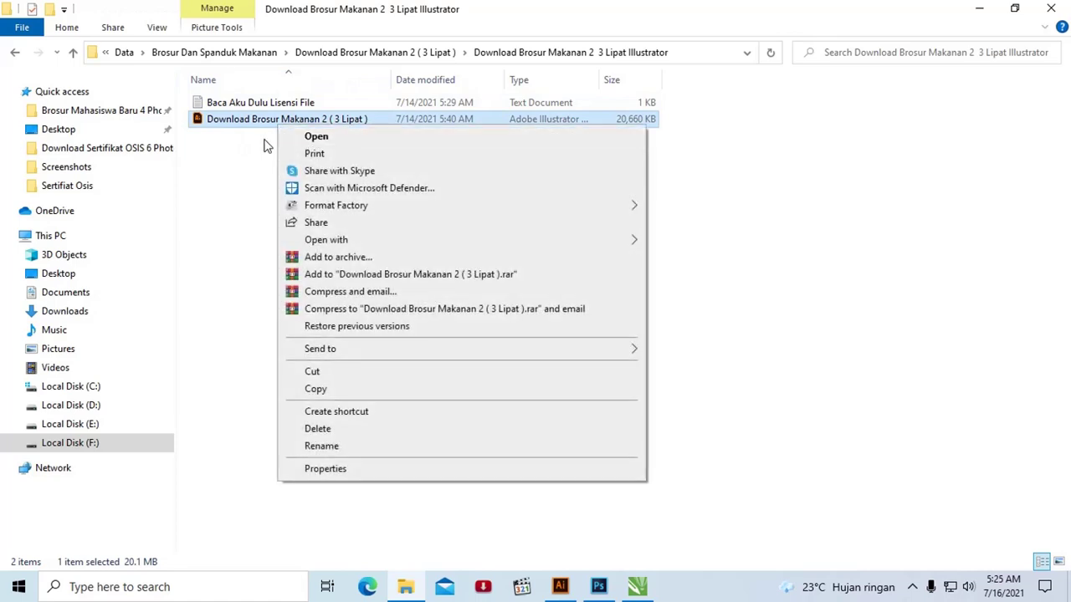
click(261, 143)
key(alt+Up)
Open the Illustrator Coreldraw download folder and check which programs open its brochure file.
double_click(400, 149)
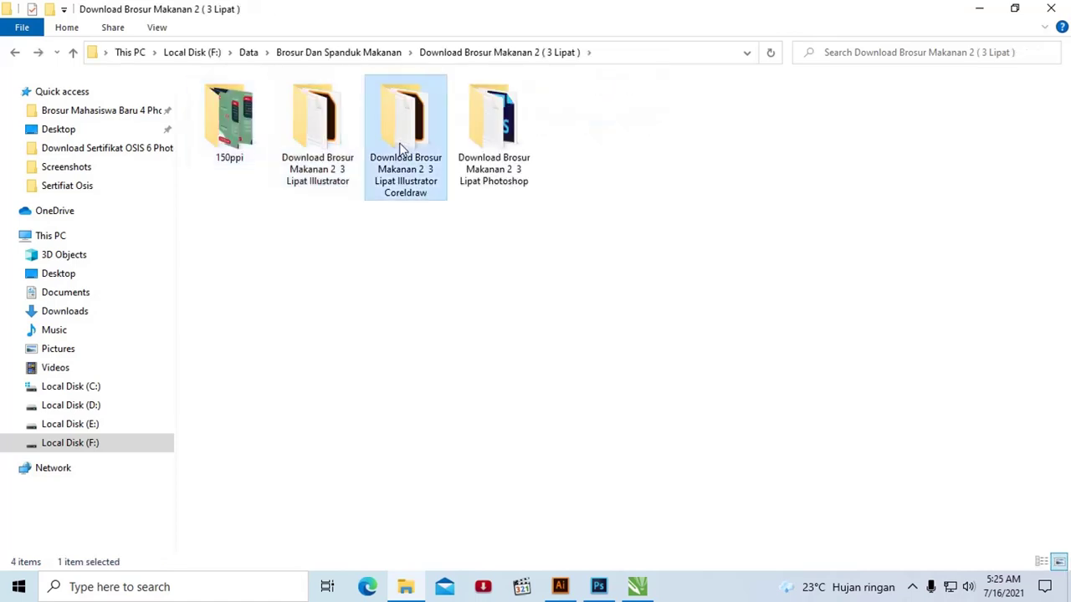
click(345, 126)
right_click(345, 132)
mouse_move(390, 241)
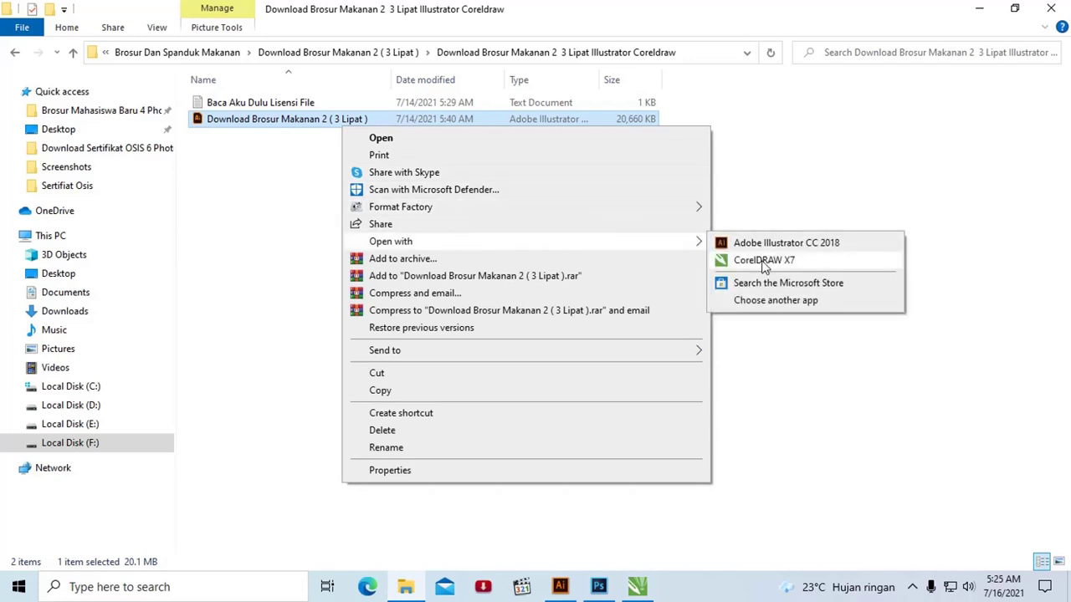
click(772, 184)
key(alt+Up)
Open the Photoshop download folder and check the actions for its brochure file.
double_click(508, 138)
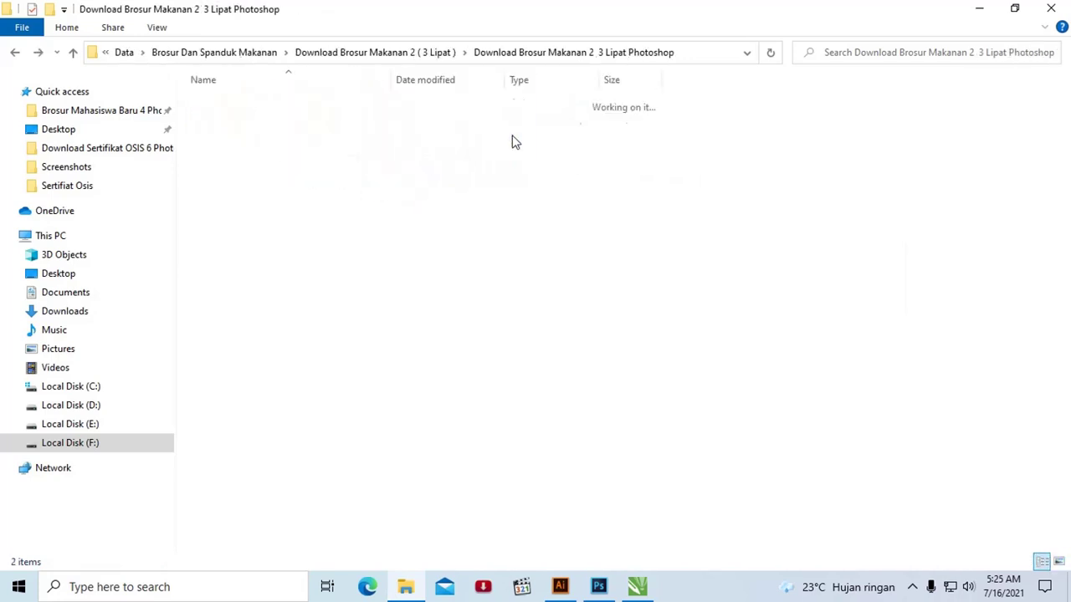
click(302, 125)
right_click(303, 125)
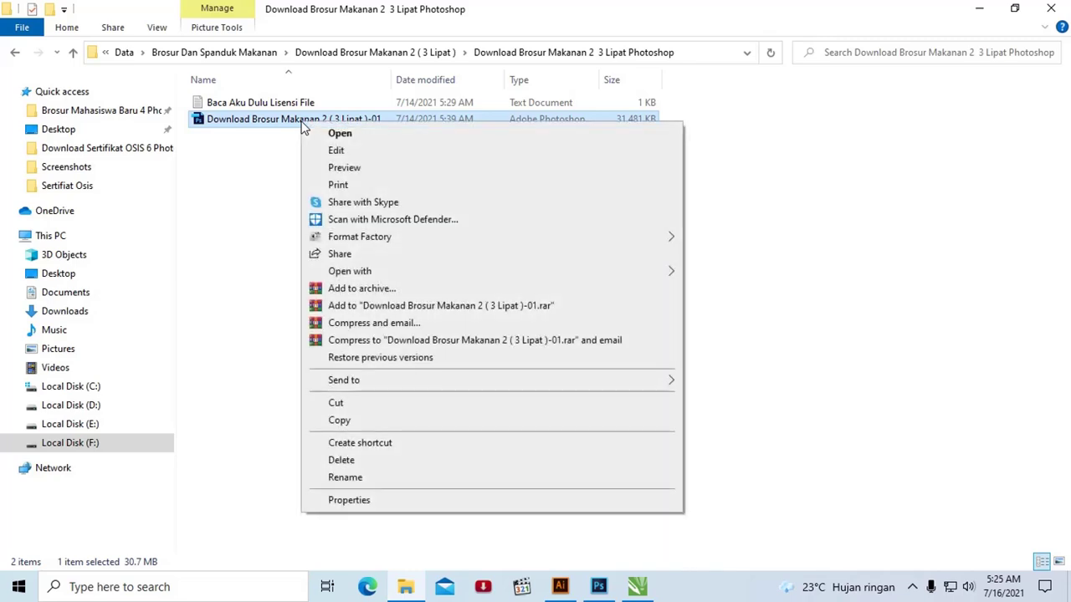
click(776, 248)
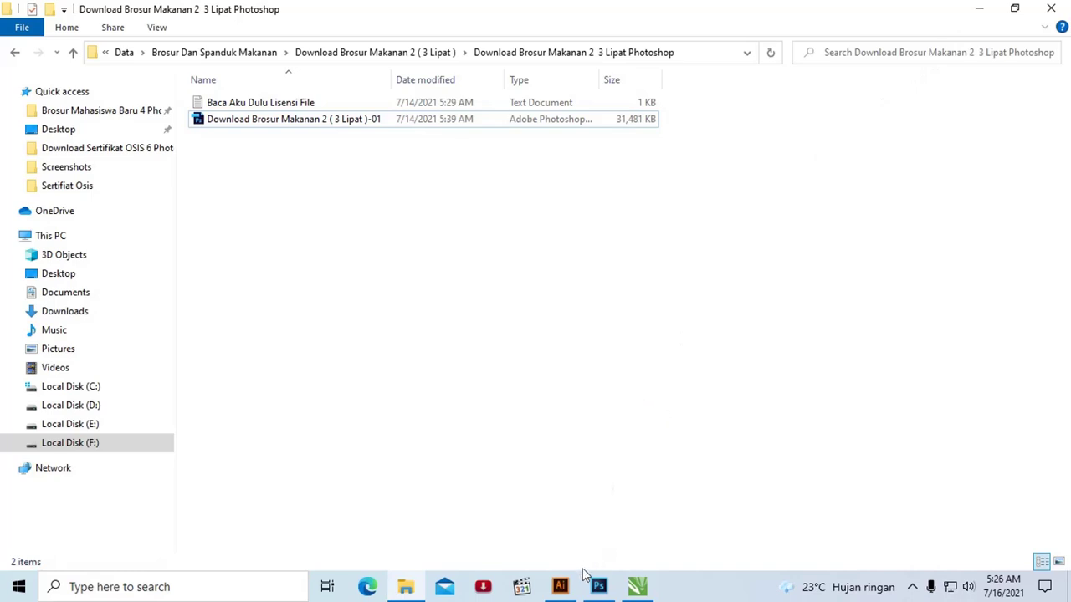
Bring up the ULTRAMIE brochure in Illustrator, ignore the missing-link warning, and select the leaf image.
click(568, 589)
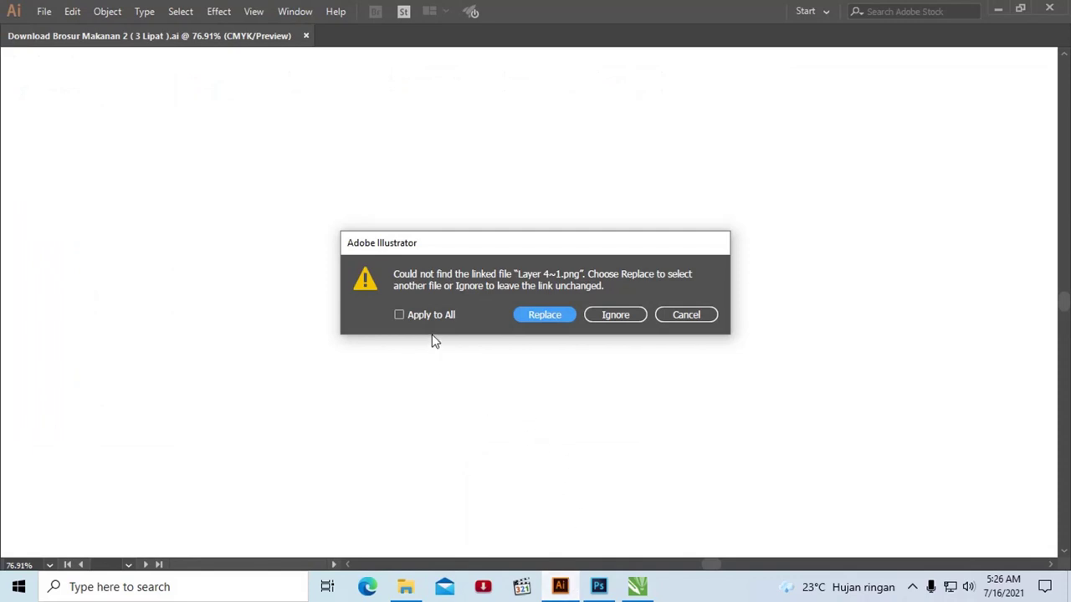
click(615, 315)
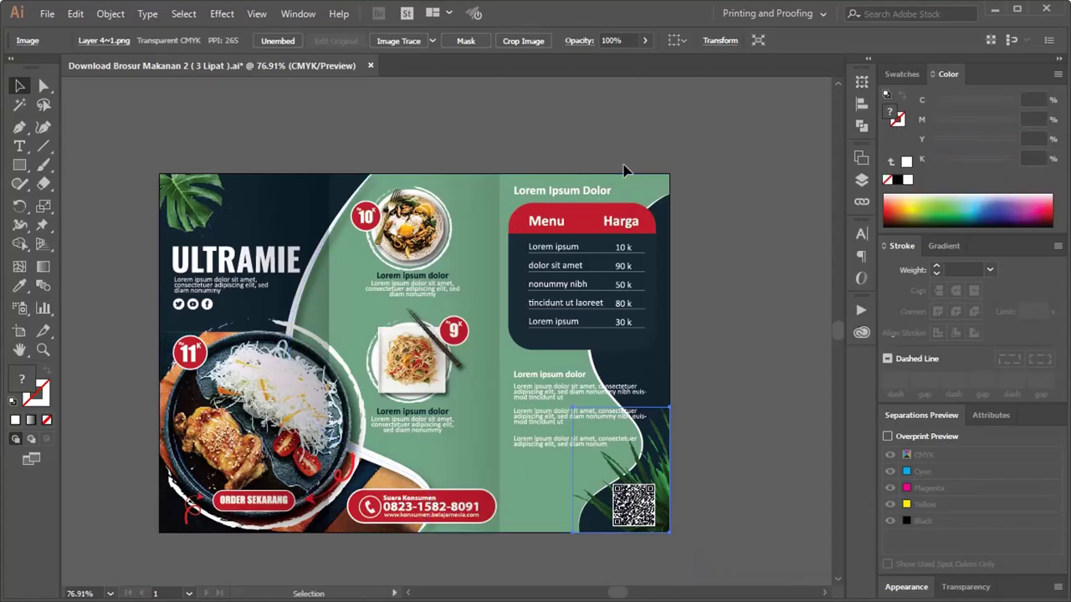
click(622, 124)
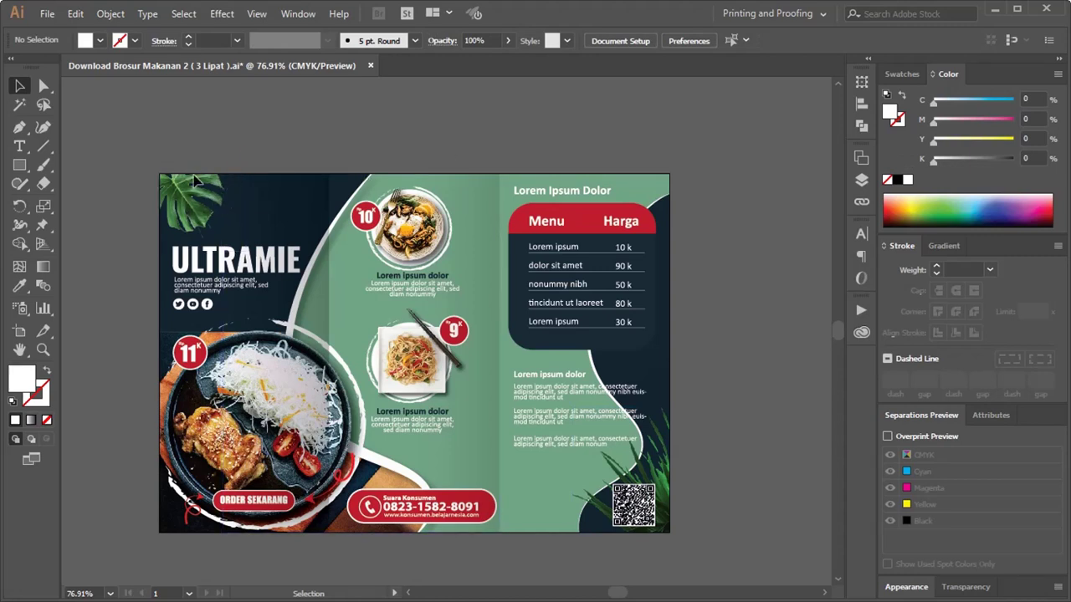
click(220, 208)
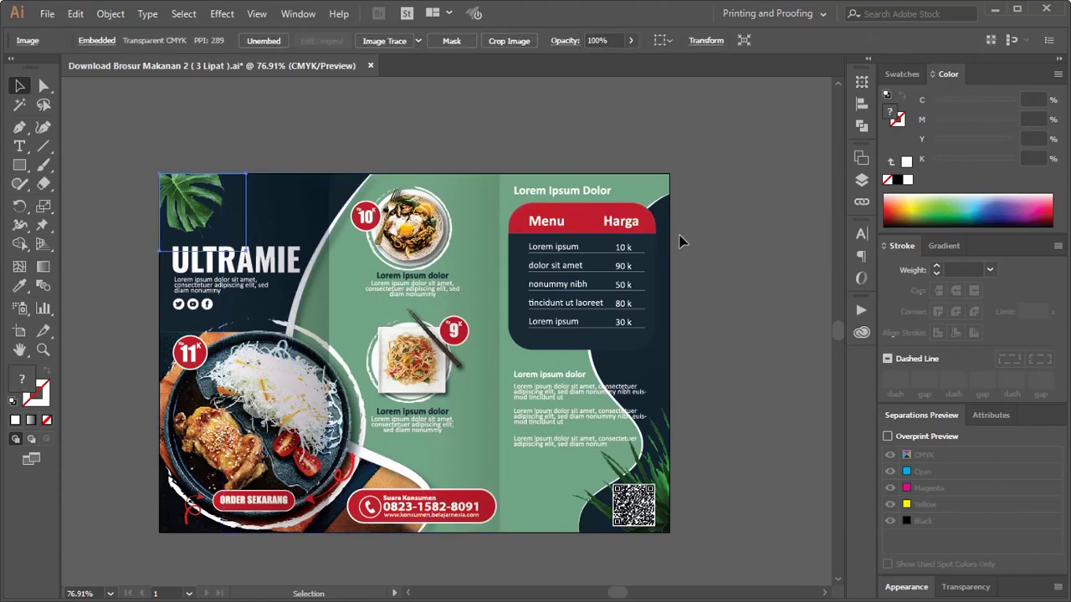
scroll(678, 241, down, 1)
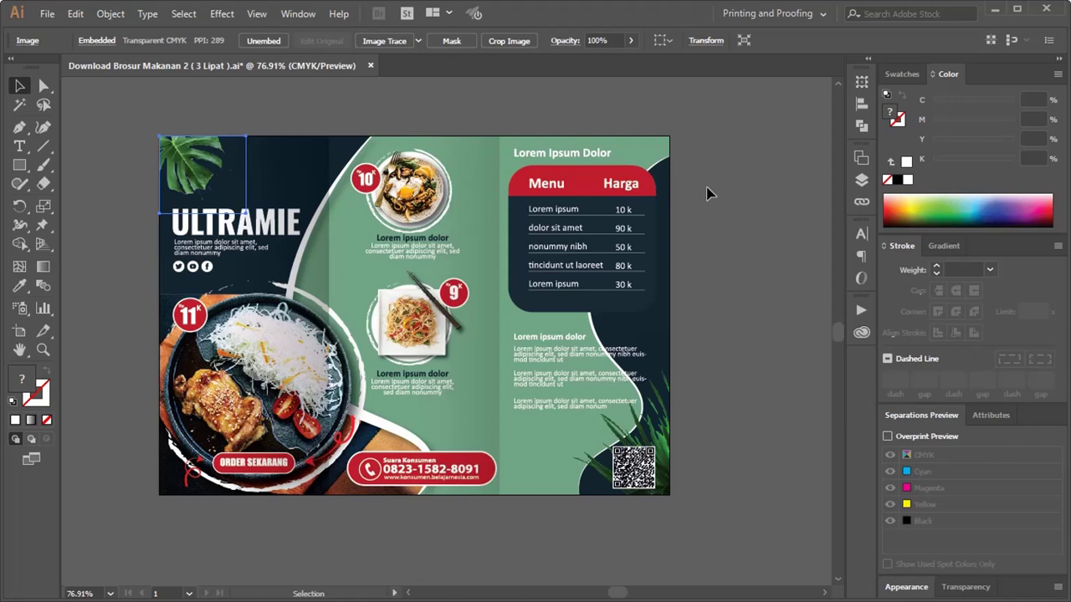
scroll(552, 209, down, 1)
scroll(550, 208, down, 1)
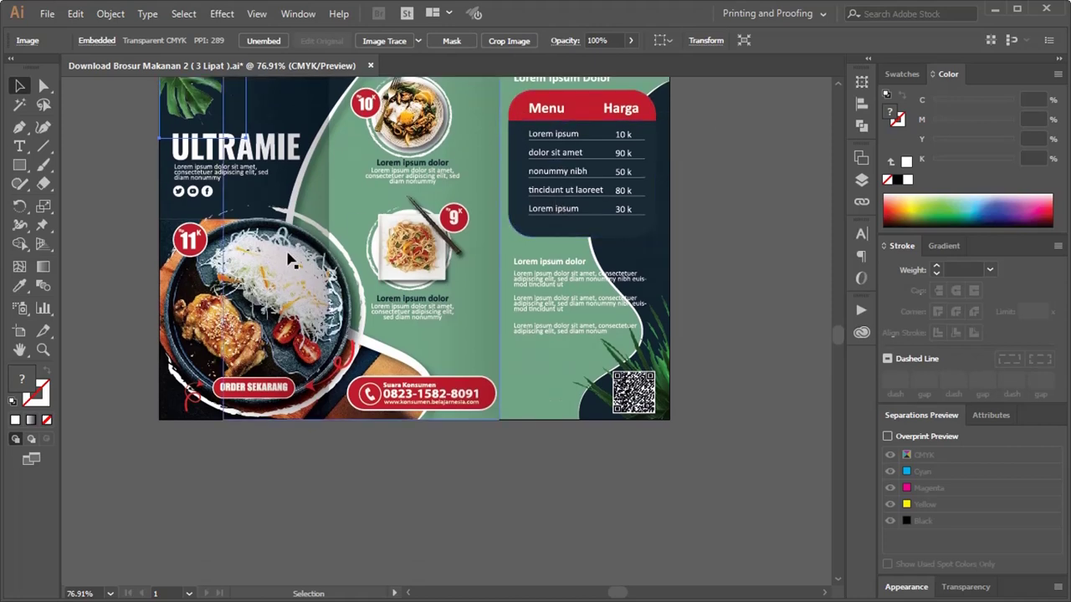
click(289, 259)
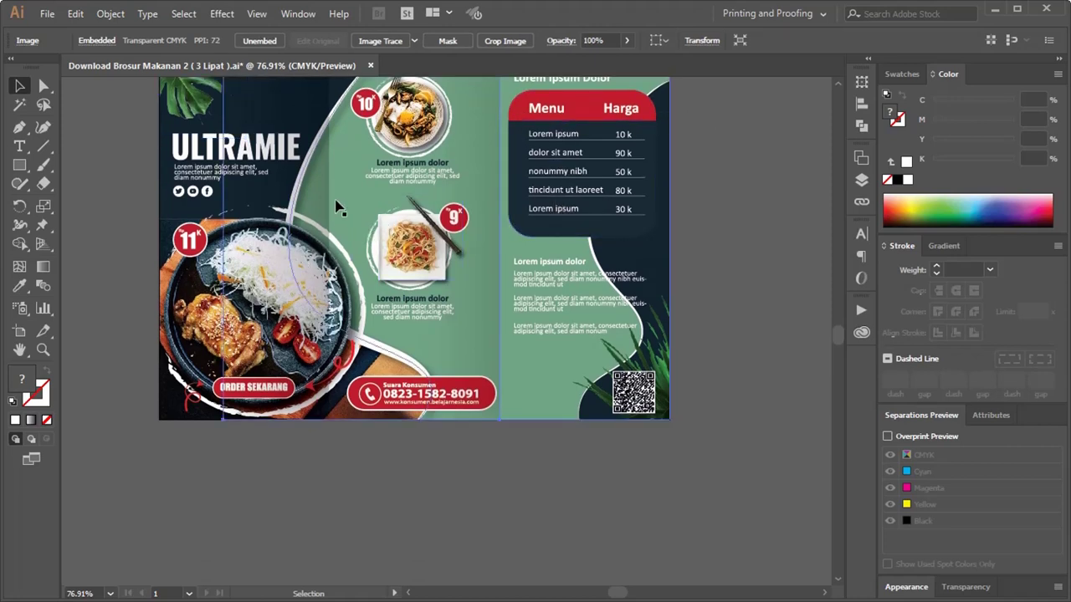
drag(310, 200, 338, 212)
key(ctrl+z)
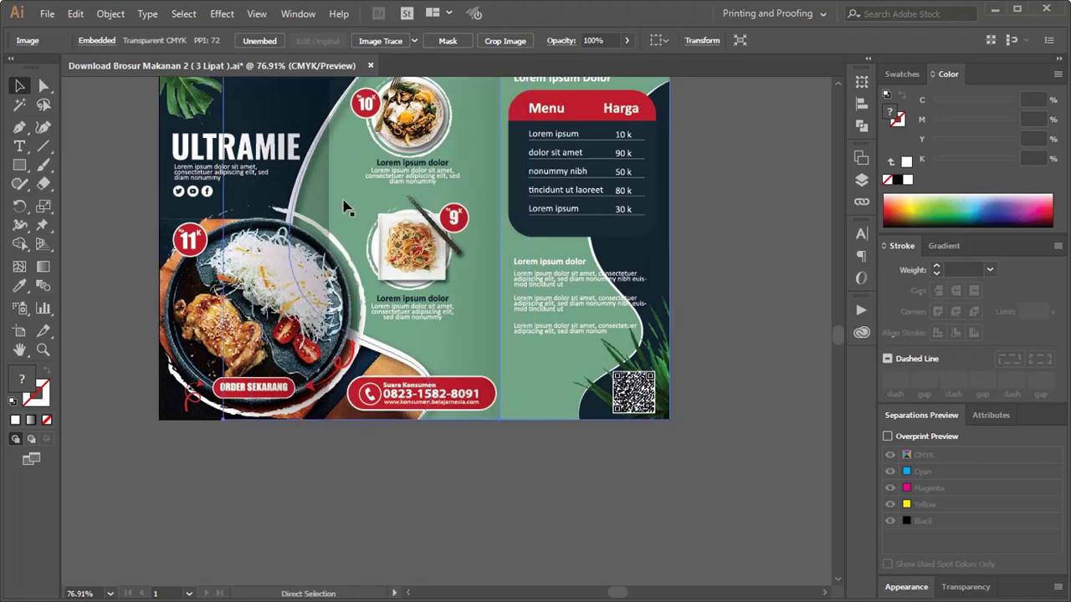
key(ctrl+minus)
scroll(481, 182, up, 3)
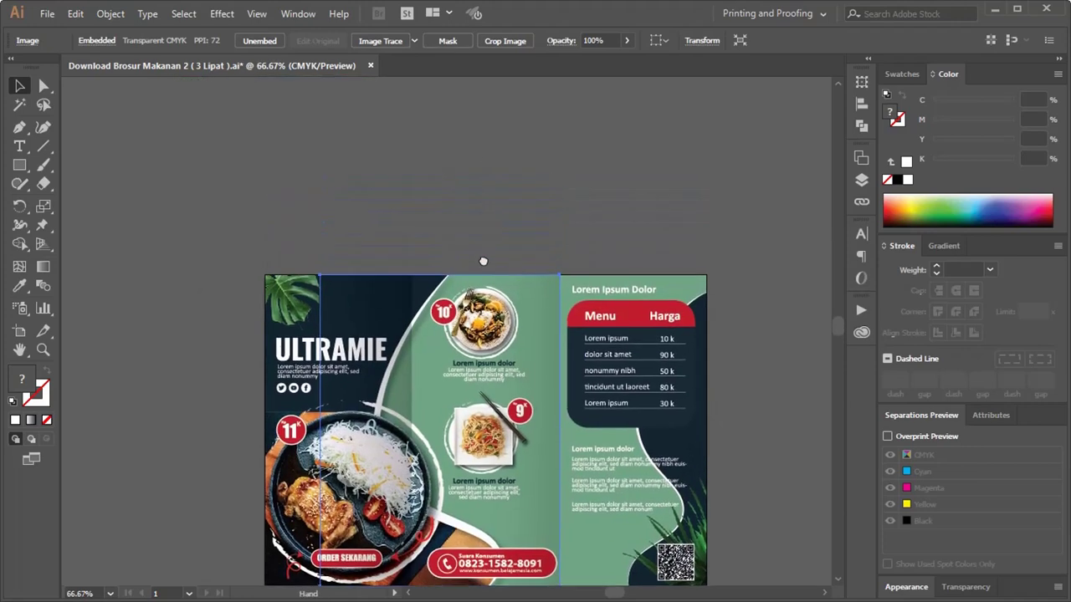
drag(411, 297, 227, 175)
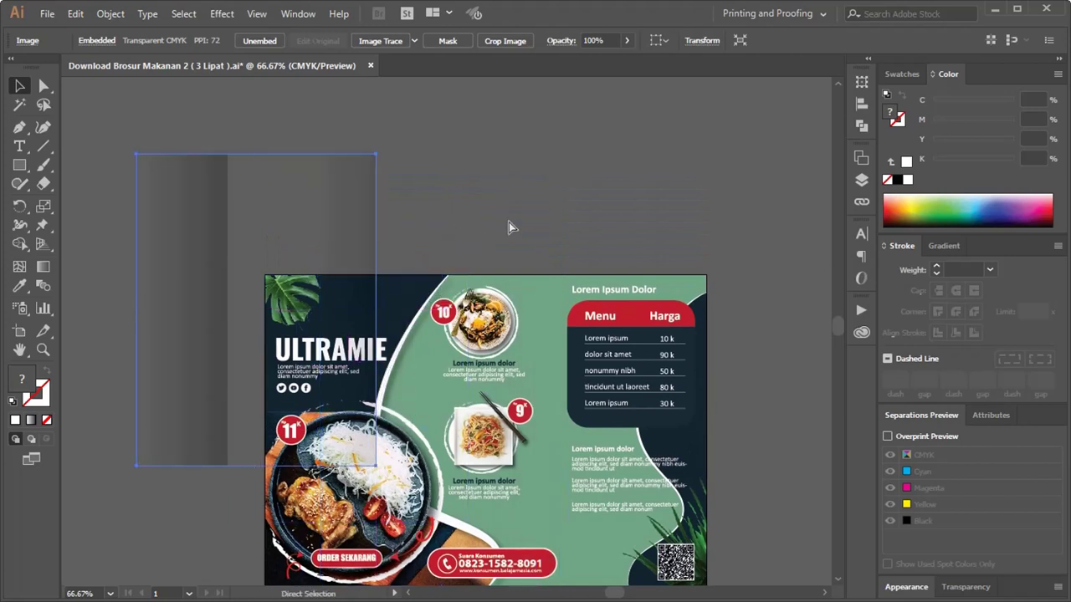
key(ctrl+z)
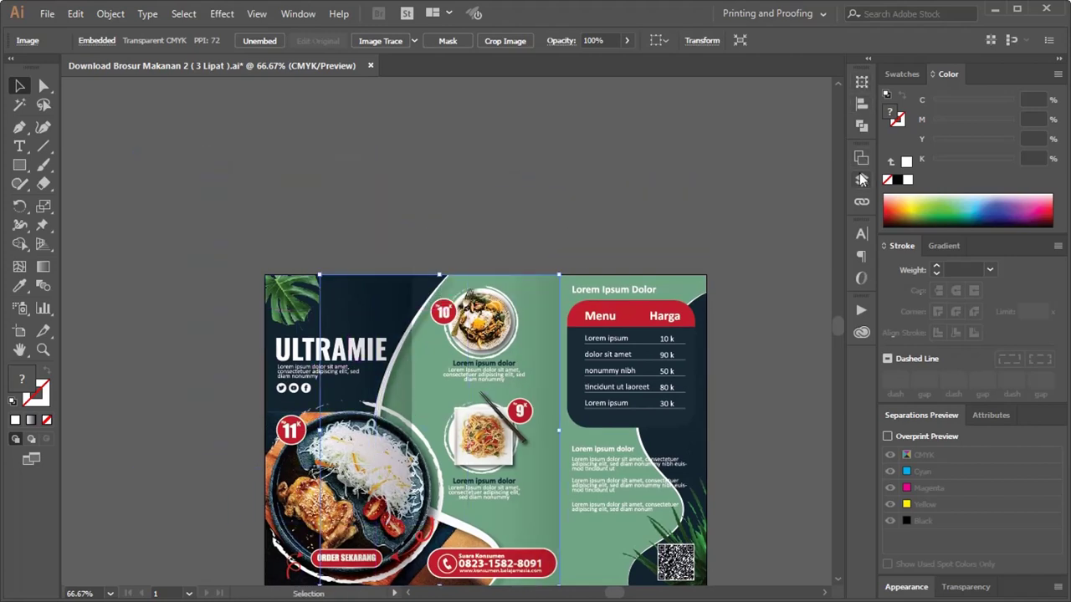
click(862, 179)
Hide the gradient shading image layer and ungroup the 10 food plate group.
click(667, 192)
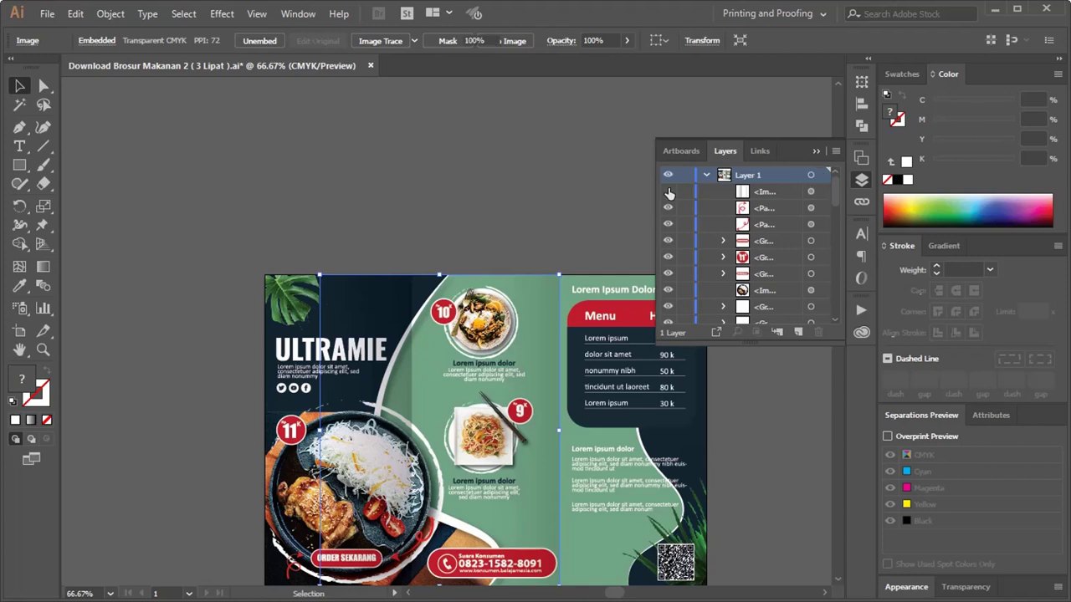
mouse_move(506, 235)
mouse_down()
mouse_move(473, 111)
mouse_move(411, 91)
mouse_up()
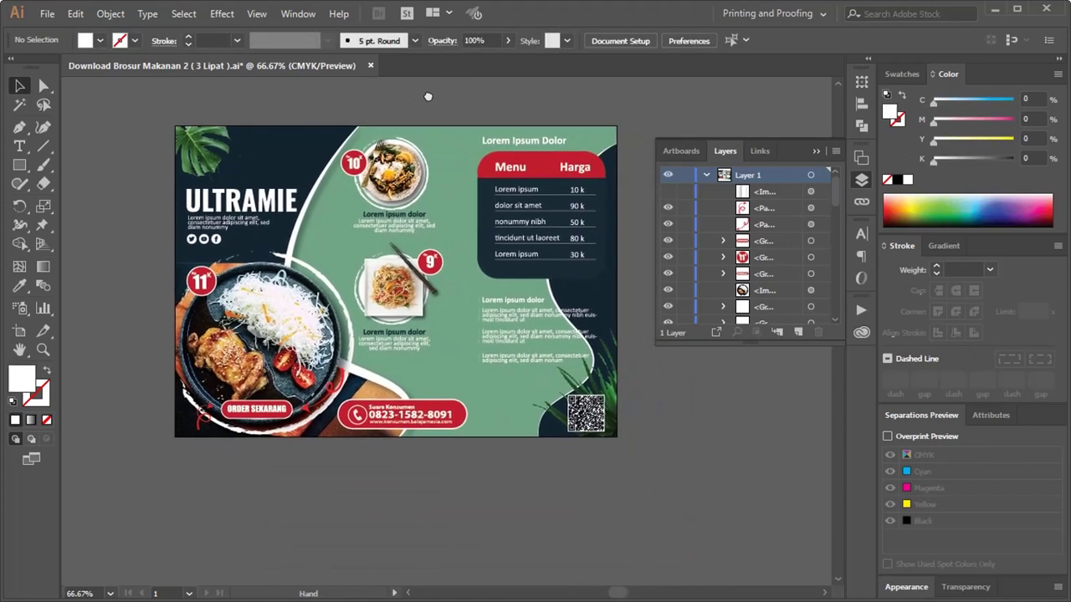
click(404, 171)
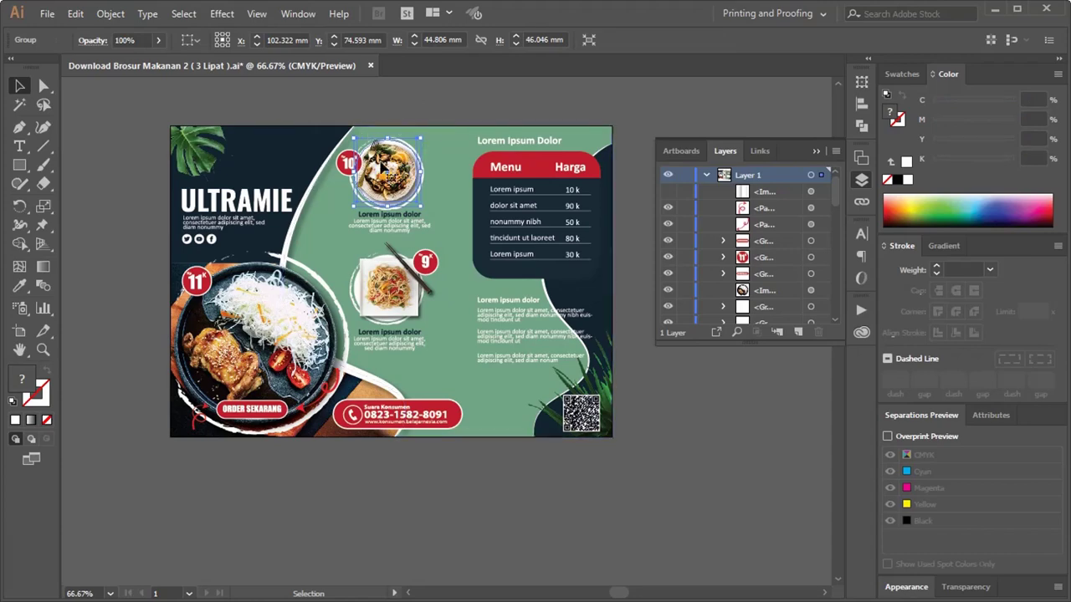
right_click(380, 163)
click(456, 292)
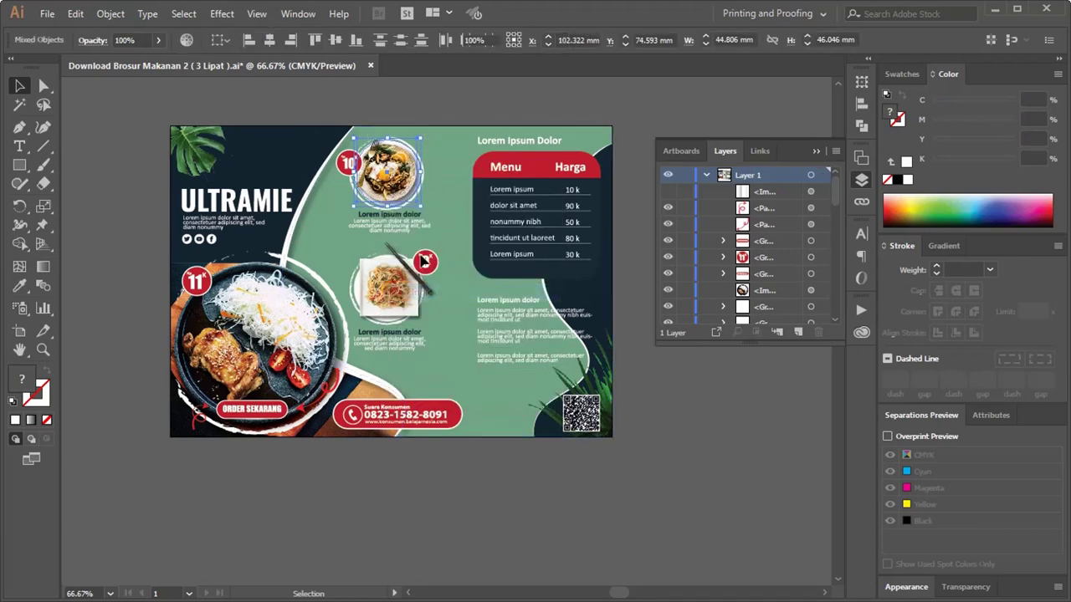
Ungroup the 9 food plate group, then select the top 10 plate image.
click(394, 287)
right_click(393, 287)
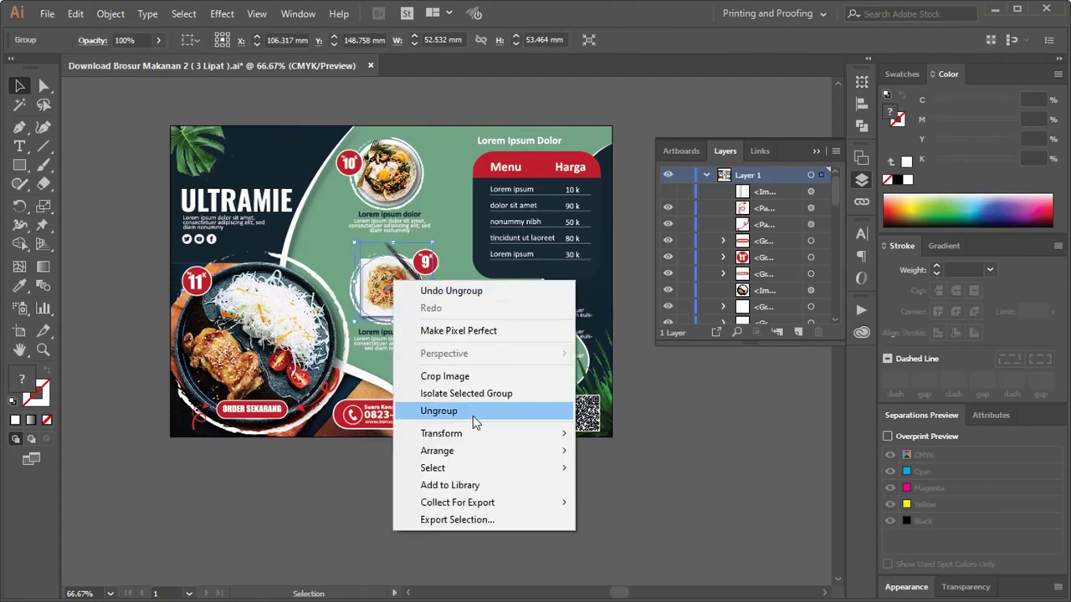
click(438, 411)
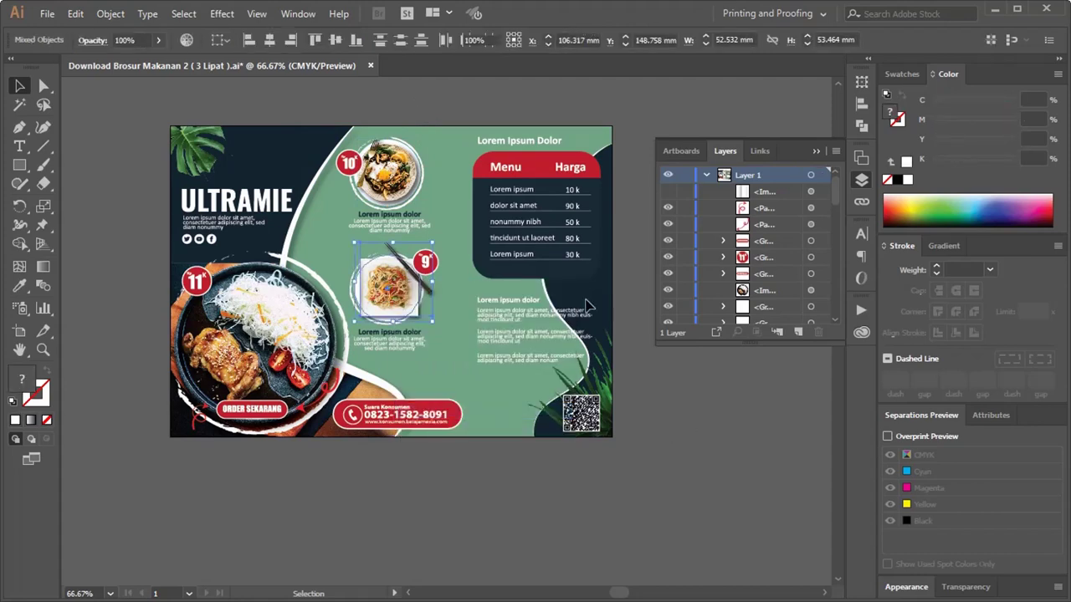
click(644, 431)
scroll(410, 180, up, 1)
click(408, 180)
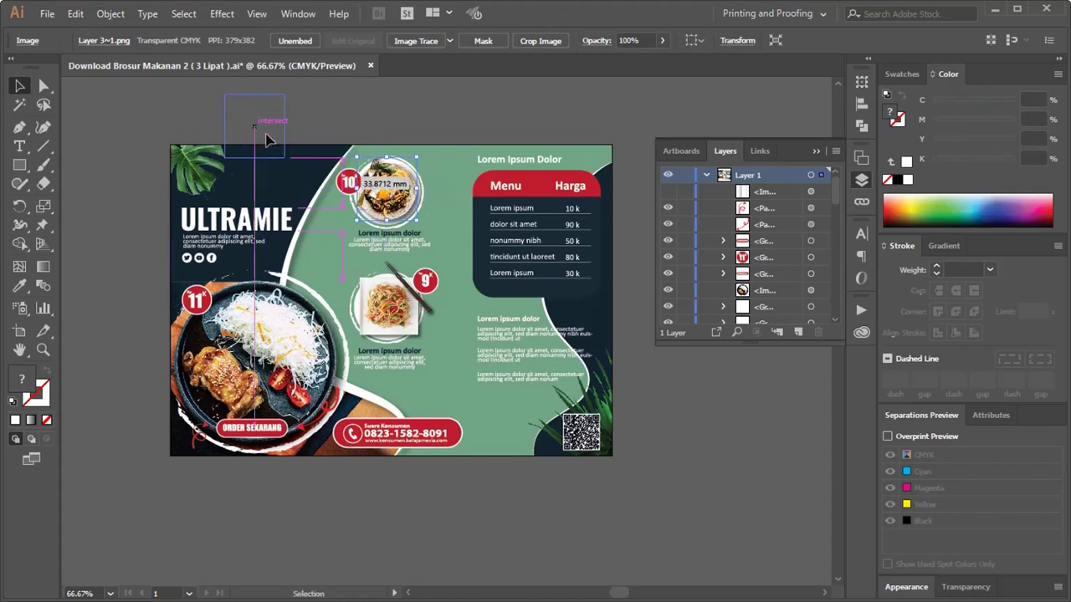
Move the 10 plate photo off the artboard and nudge the large plate photo slightly.
drag(408, 180, 276, 115)
drag(420, 253, 559, 85)
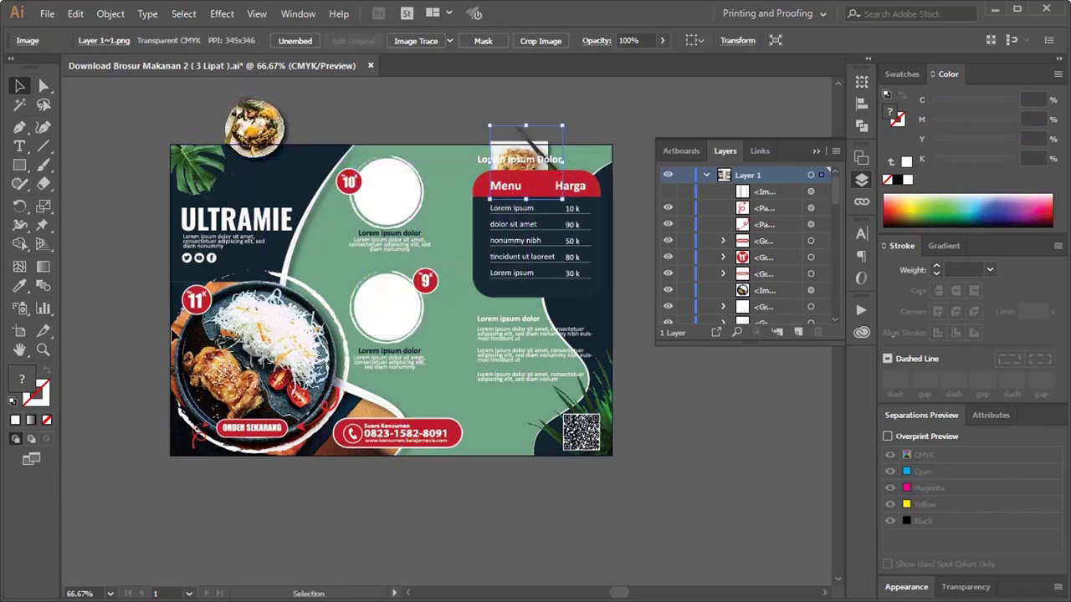
click(284, 343)
mouse_move(294, 349)
mouse_down()
mouse_move(276, 349)
mouse_move(299, 348)
mouse_up()
click(705, 419)
Move the pasta and egg plate photos up above the brochure.
scroll(550, 261, up, 1)
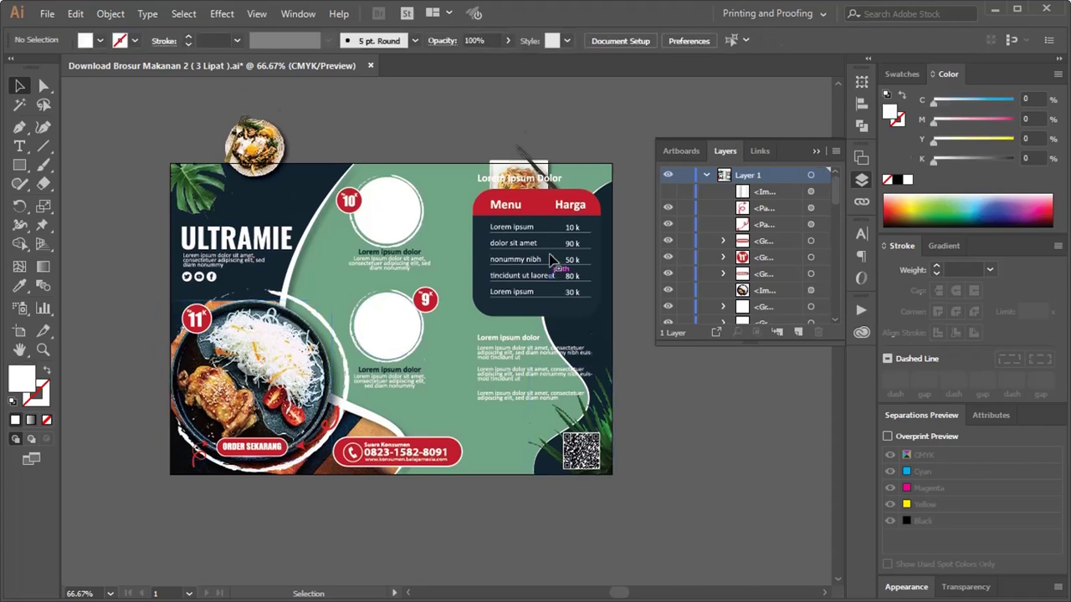
scroll(550, 261, up, 1)
scroll(543, 251, up, 1)
drag(528, 220, 471, 127)
drag(256, 179, 287, 126)
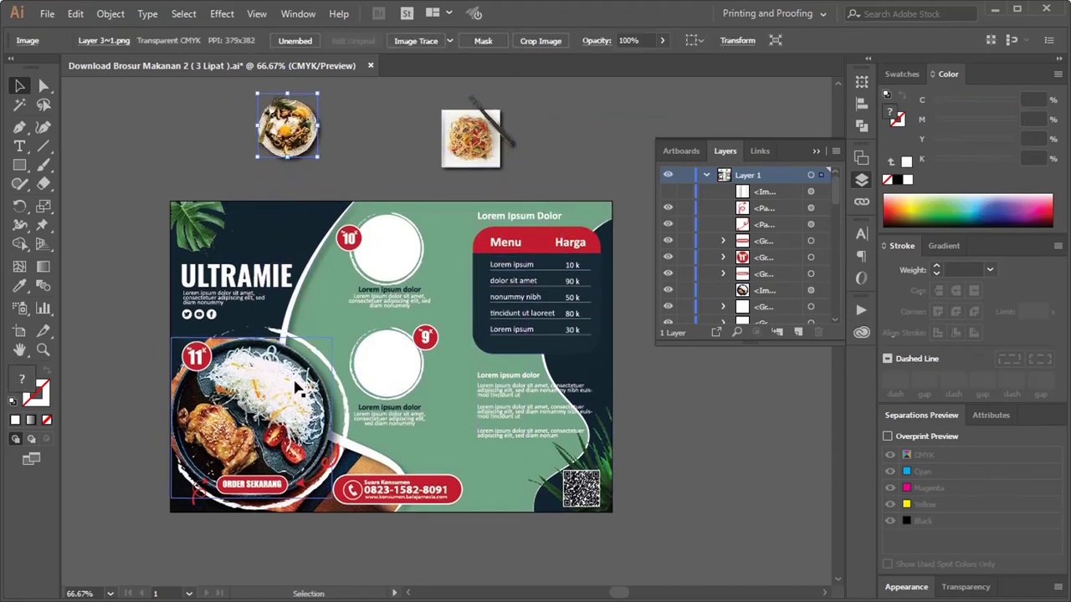
Drag the large plate photo off the brochure, then undo that move.
scroll(299, 389, down, 2)
drag(305, 353, 155, 184)
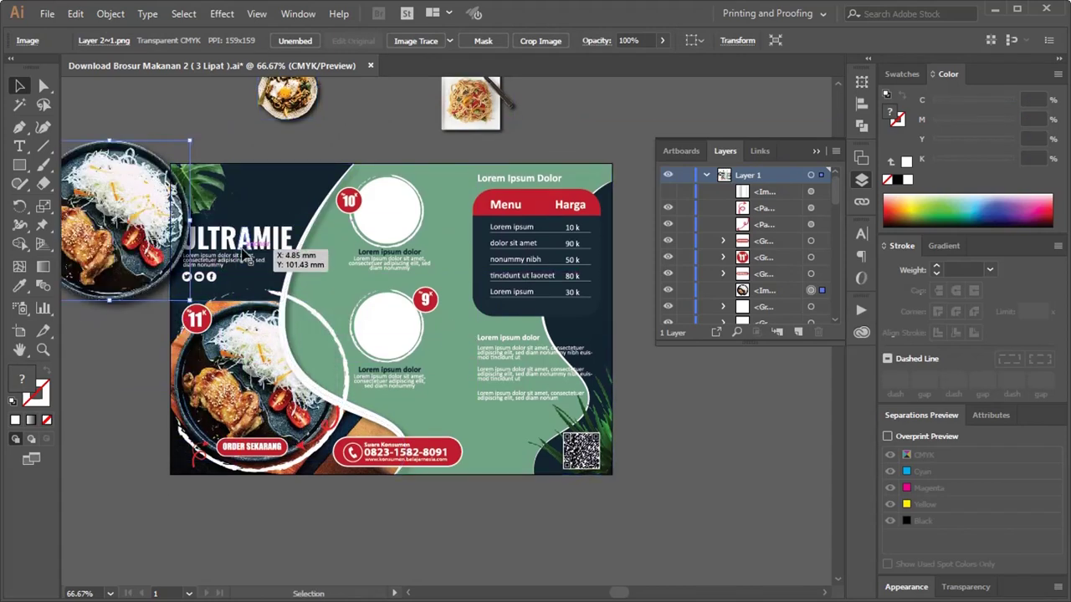
key(a)
key(ctrl+z)
scroll(335, 347, down, 1)
scroll(335, 347, down, 1)
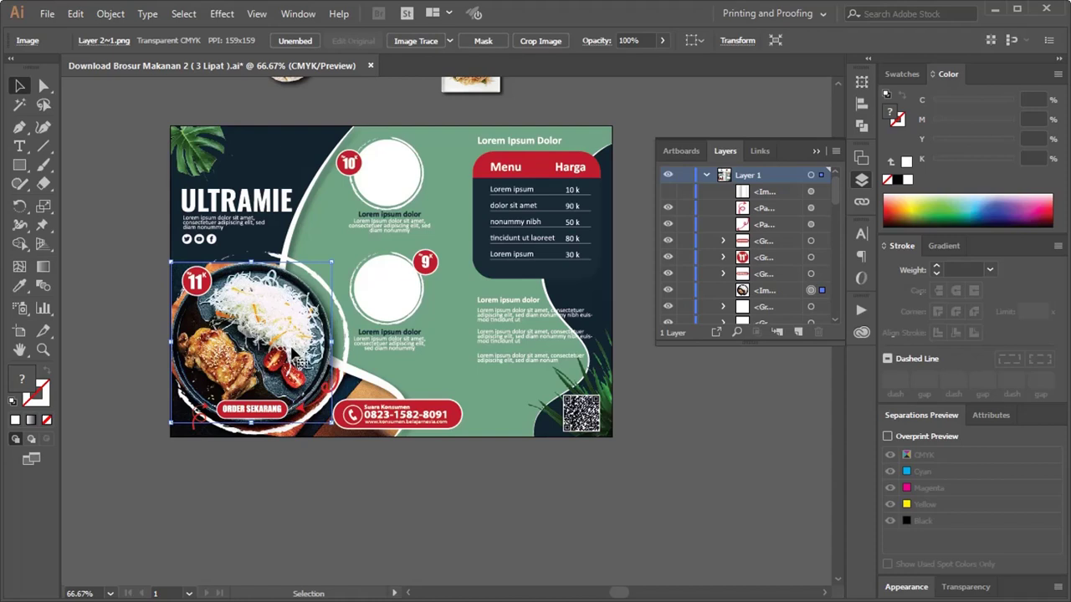
drag(298, 361, 191, 243)
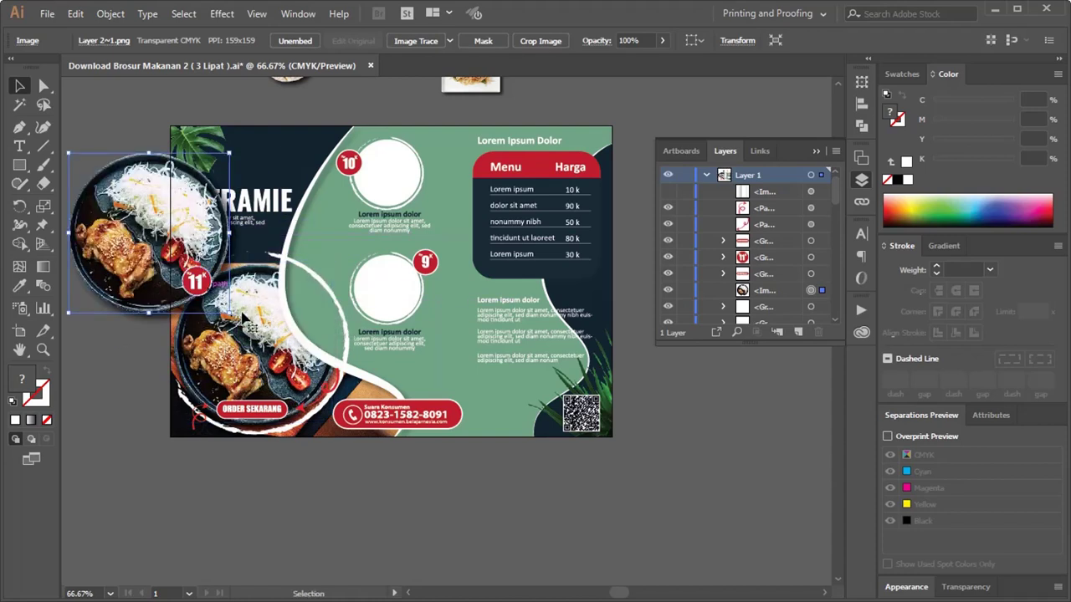
drag(190, 242, 170, 306)
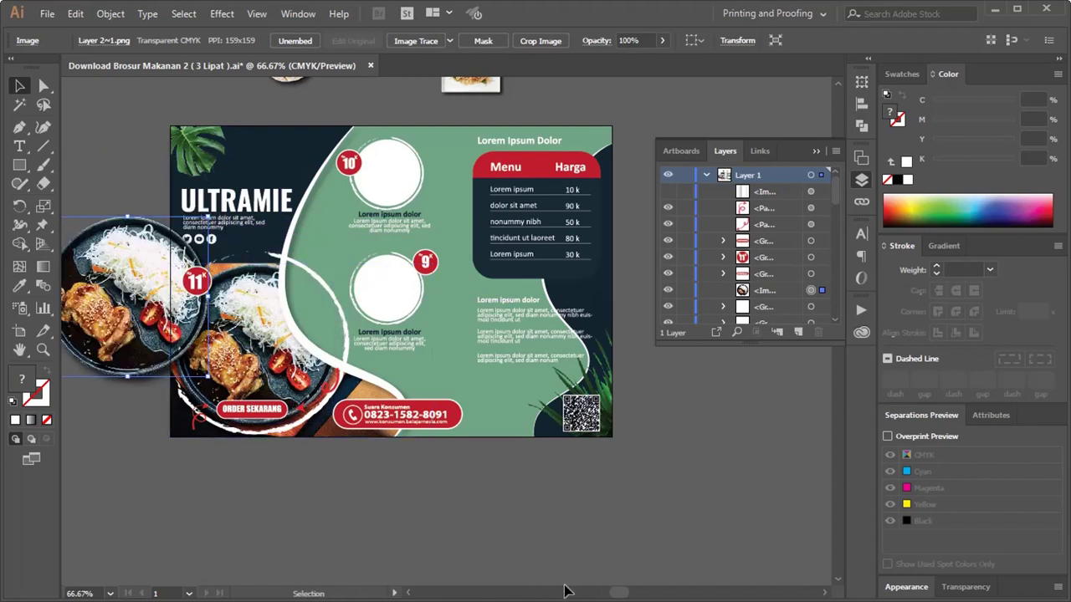
drag(619, 593, 611, 593)
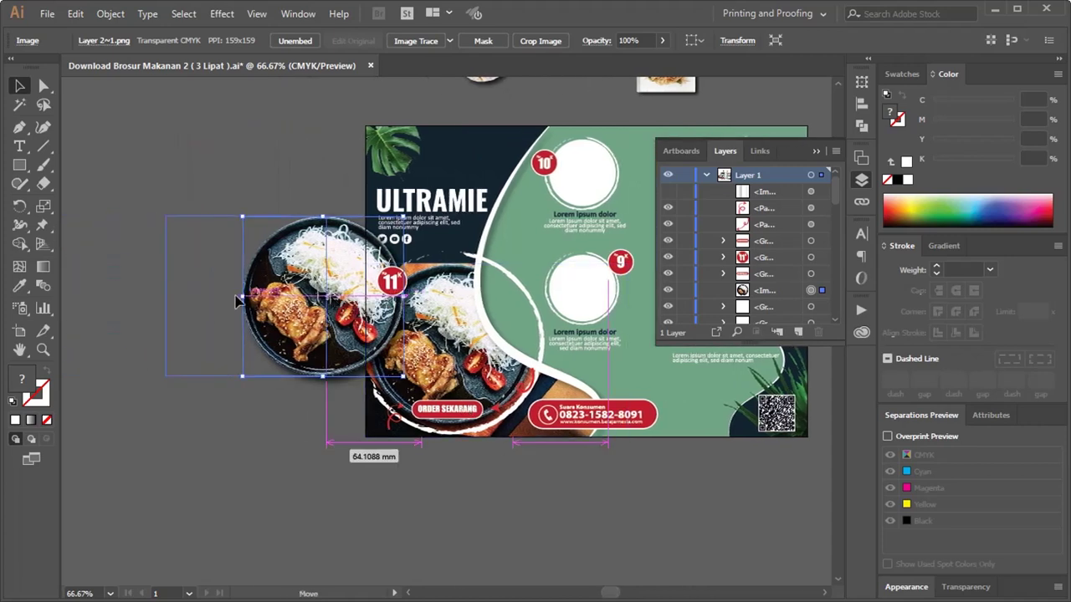
drag(386, 338, 282, 335)
drag(532, 430, 406, 503)
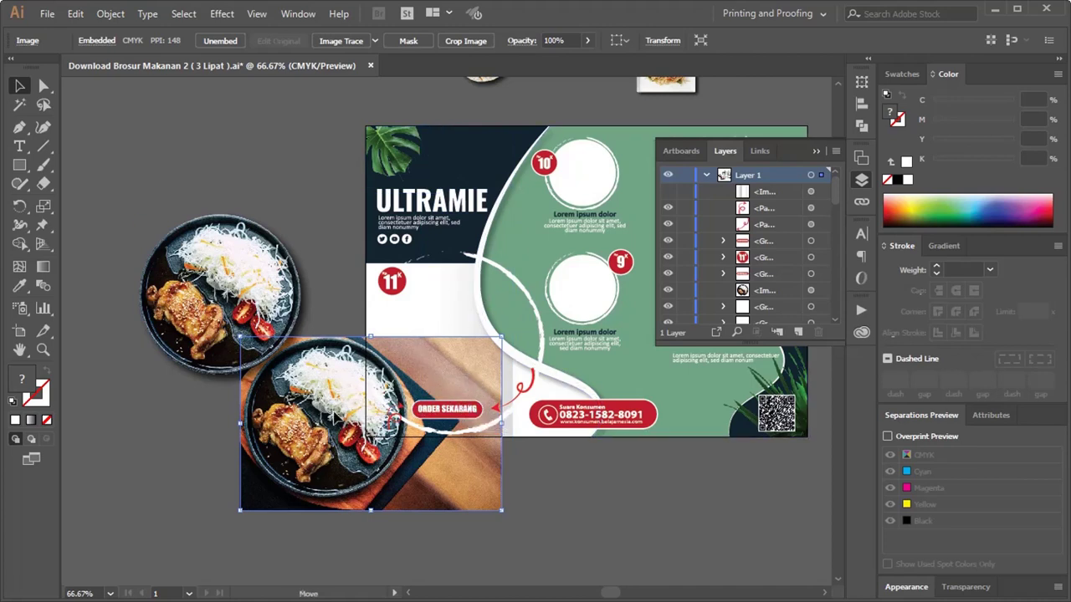
drag(339, 424, 467, 339)
mouse_move(253, 311)
mouse_down()
mouse_move(497, 351)
mouse_move(483, 350)
mouse_up()
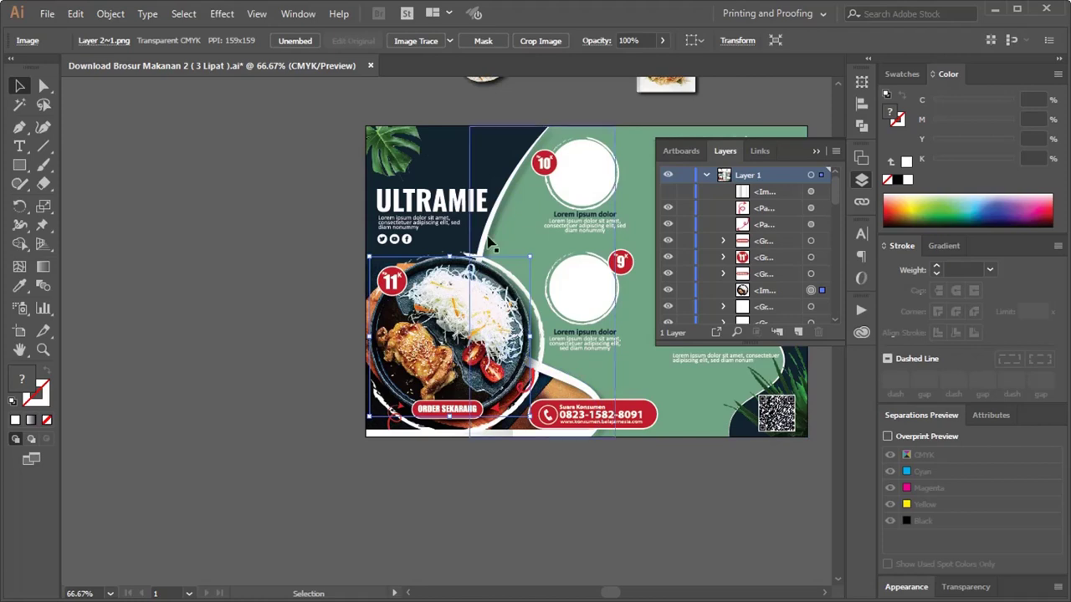
click(472, 209)
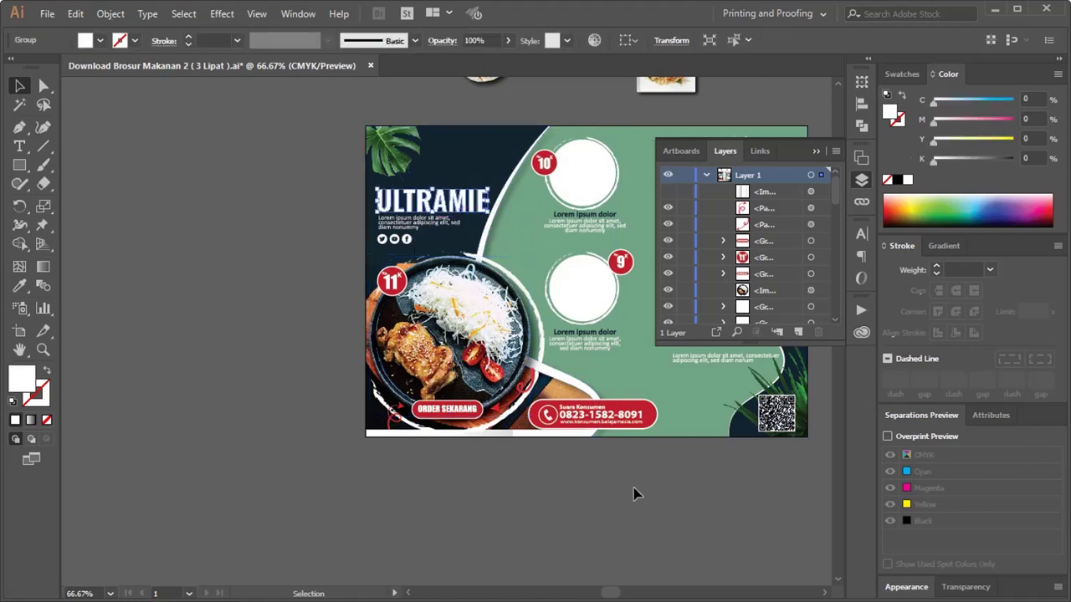
drag(611, 591, 615, 591)
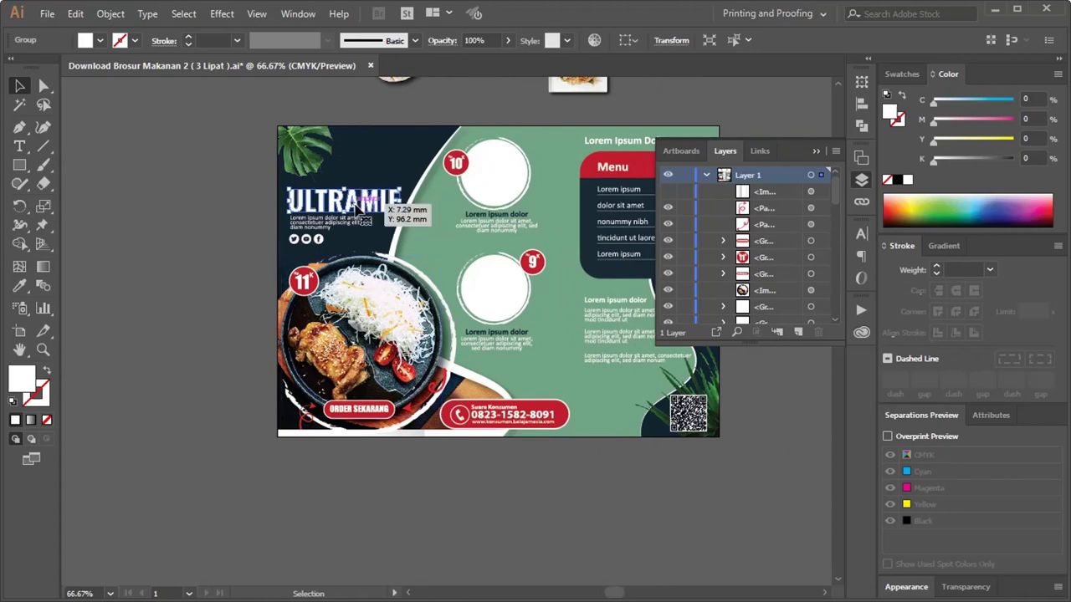
Zoom in closely on the ULTRAMIE title and select the title group.
key(z)
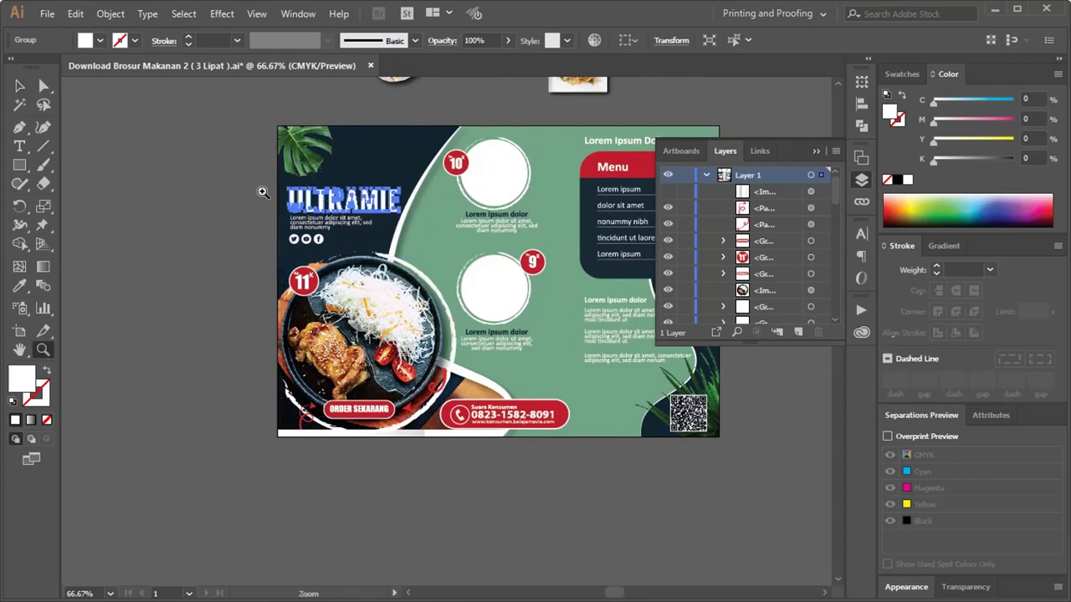
drag(381, 222, 417, 258)
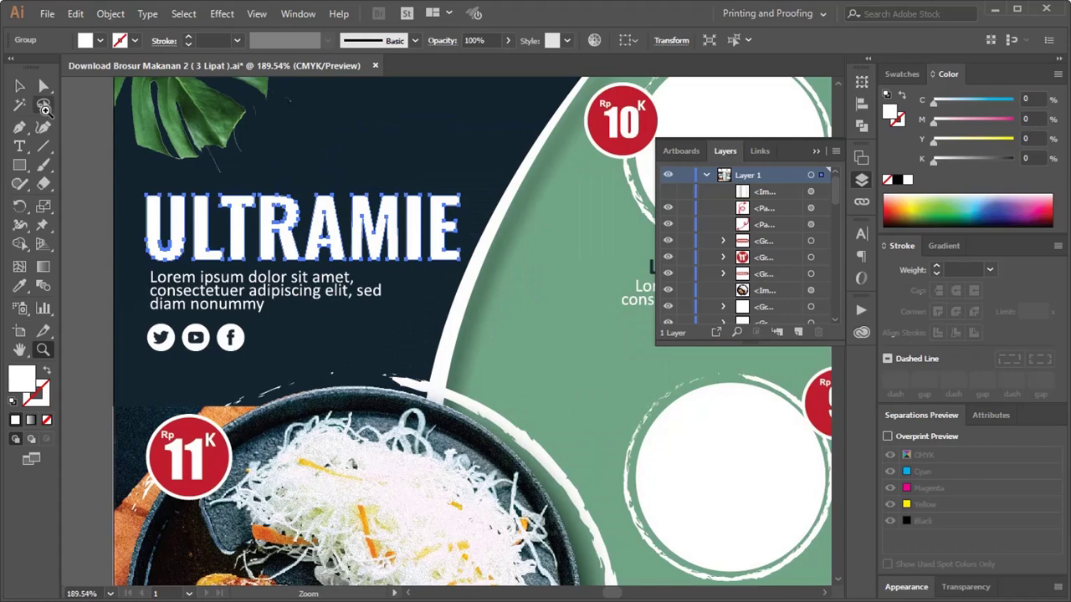
click(20, 86)
click(84, 150)
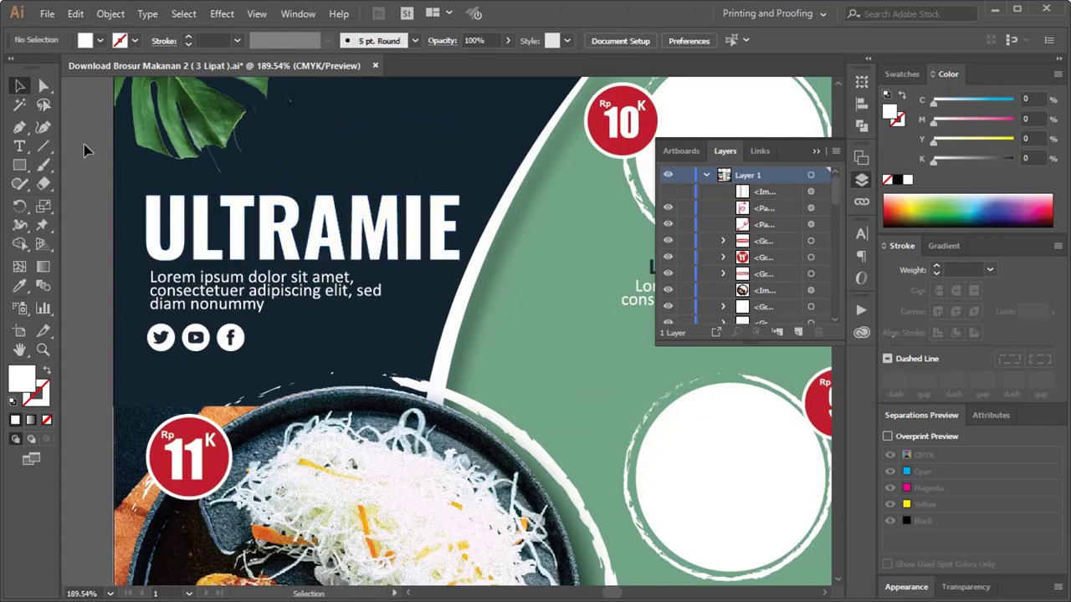
click(435, 245)
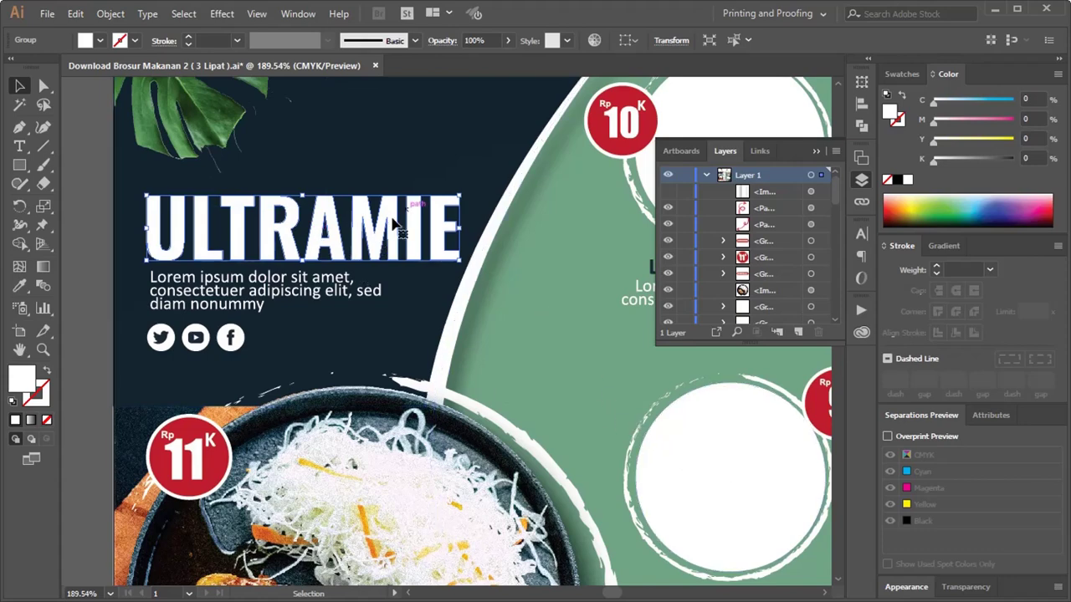
Zoom out to the whole brochure and collapse the Layers panel.
click(110, 593)
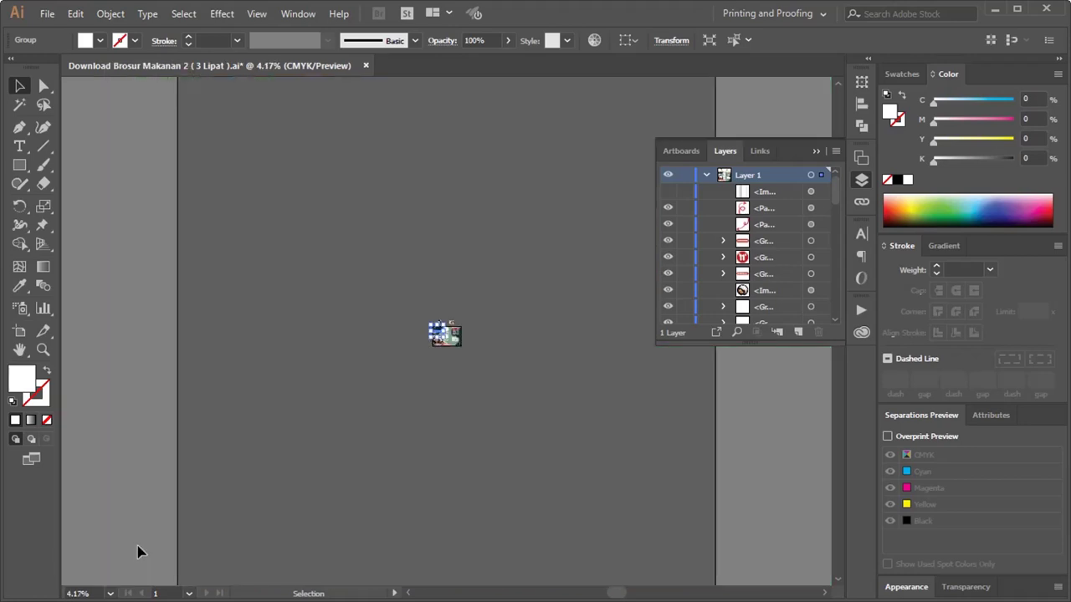
click(135, 556)
key(z)
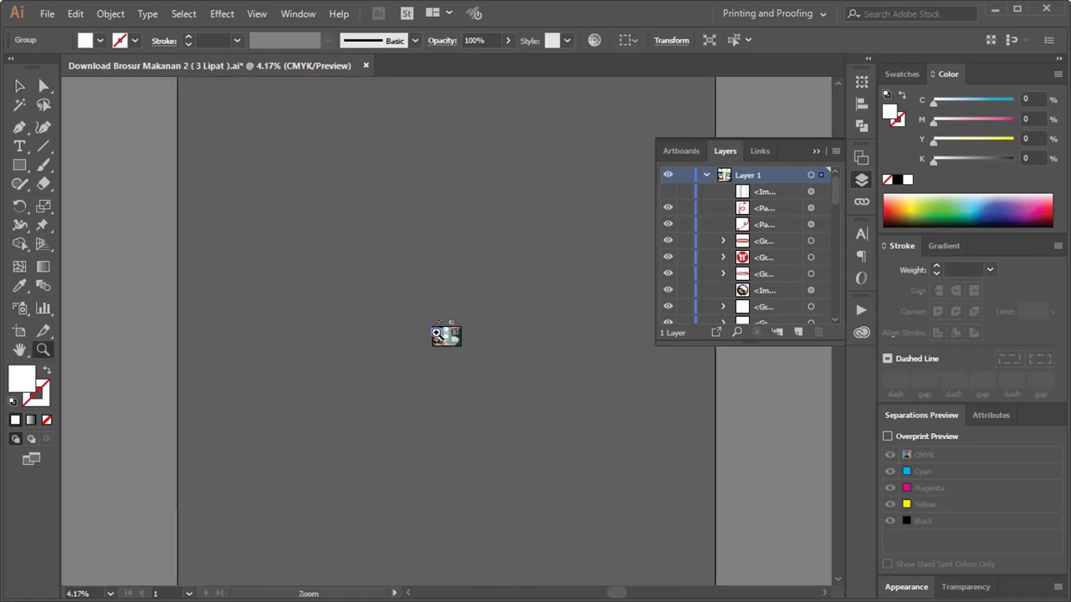
drag(395, 291, 534, 390)
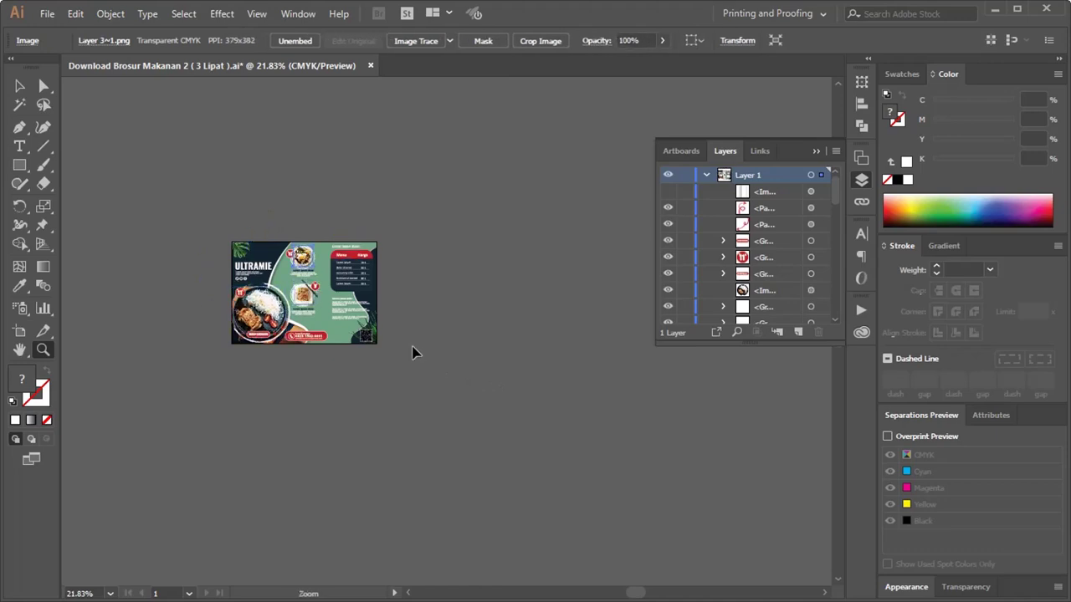
drag(224, 236, 431, 359)
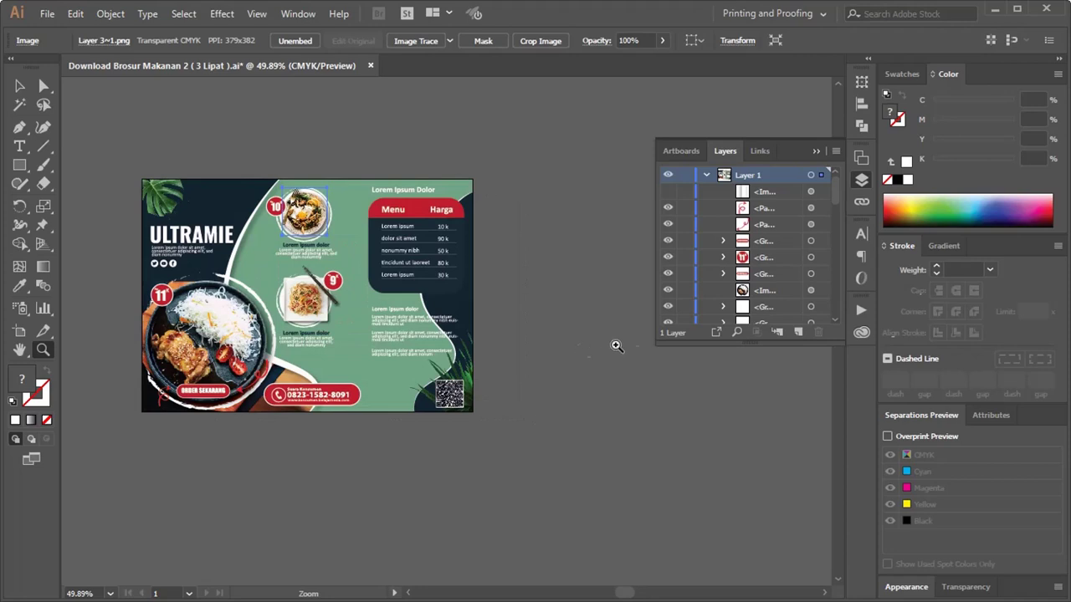
click(815, 152)
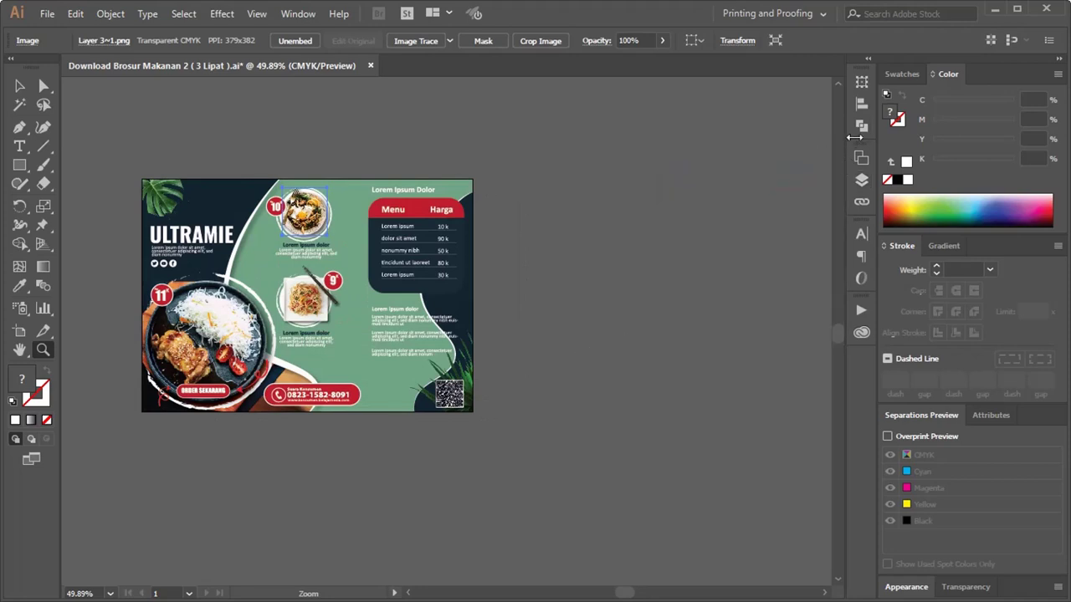
Float the Swatches panel and select all of the brochure artwork.
click(902, 74)
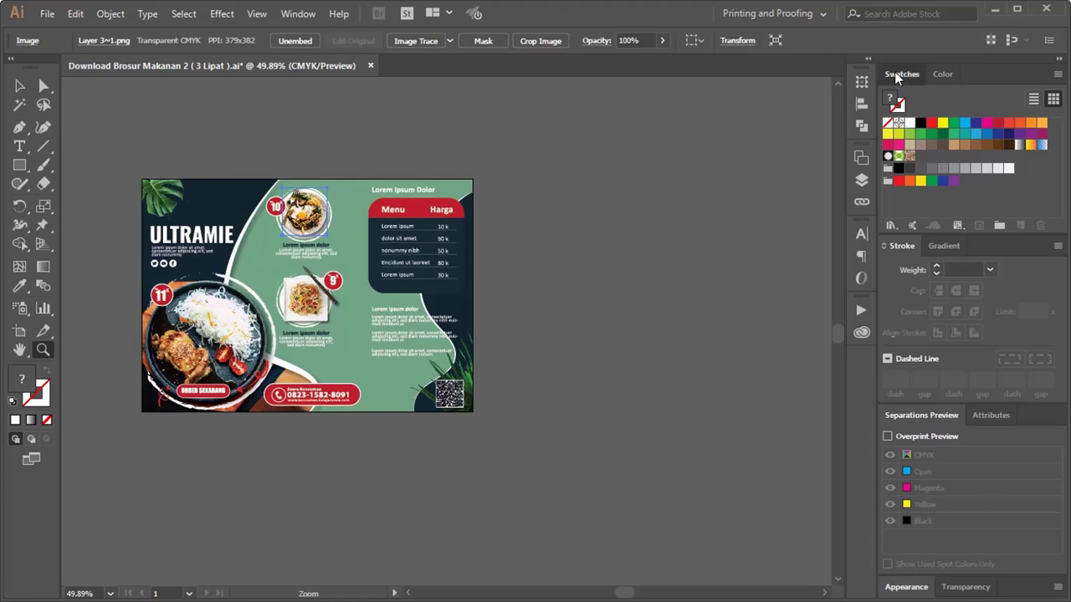
drag(895, 77, 619, 147)
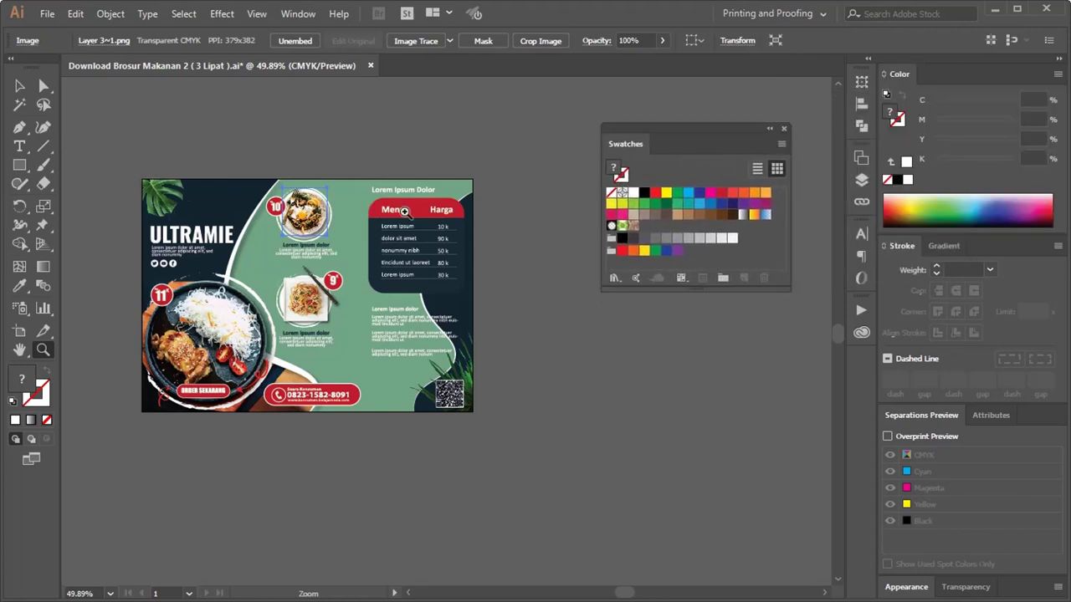
click(19, 86)
drag(494, 440, 113, 146)
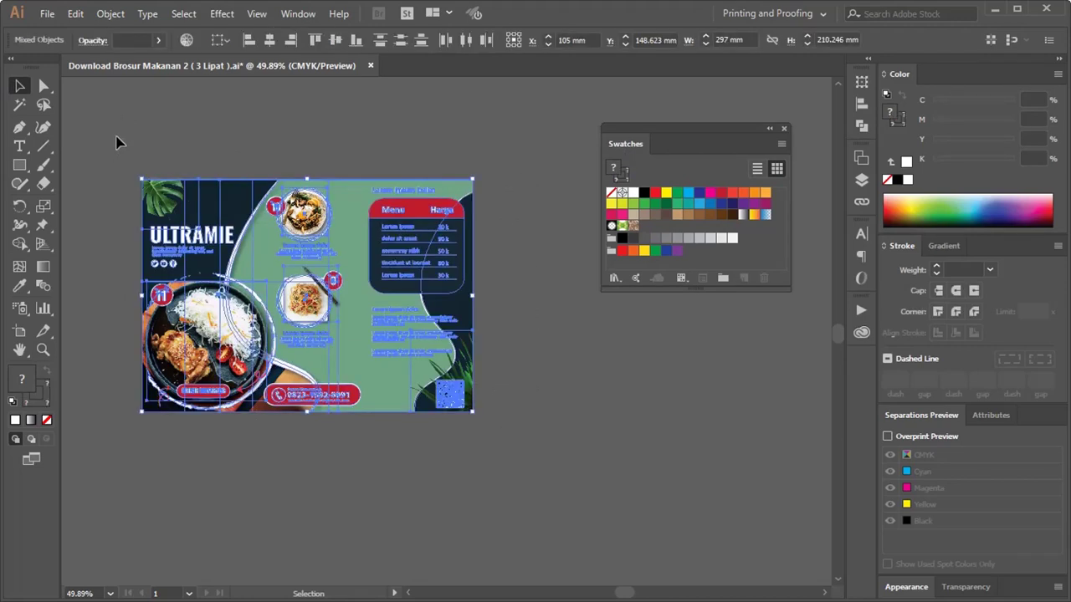
Create Color Group 1 from the selected artwork and enlarge the Swatches panel.
click(725, 279)
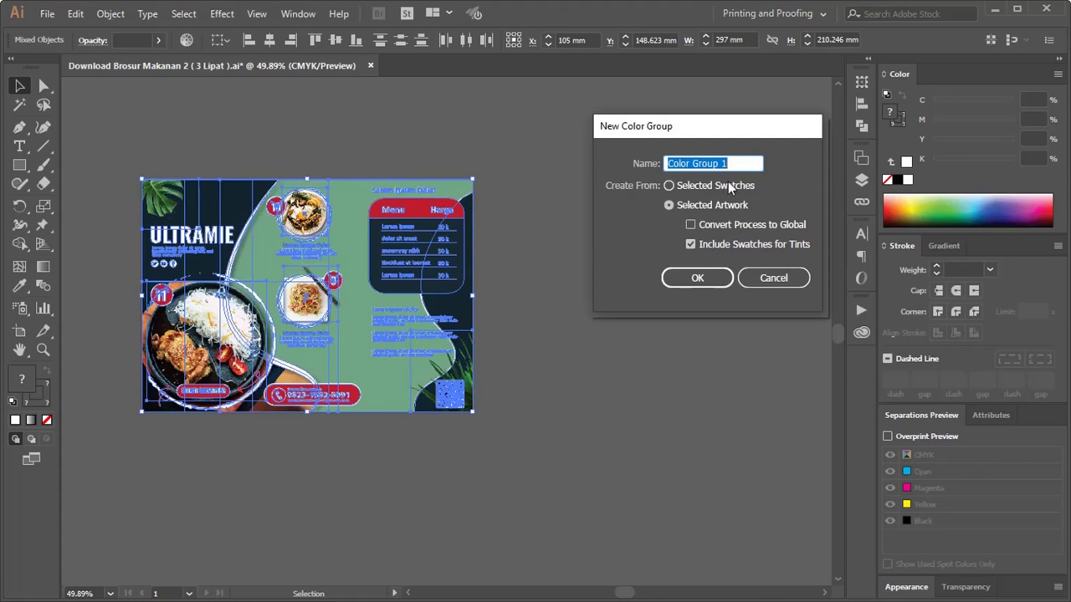
click(697, 278)
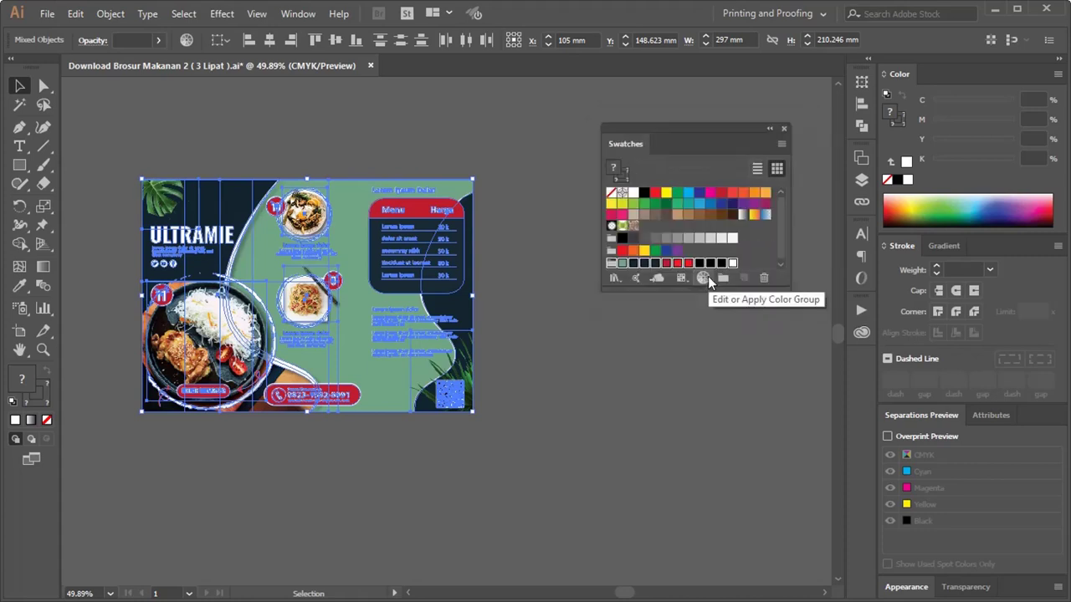
drag(703, 130, 717, 113)
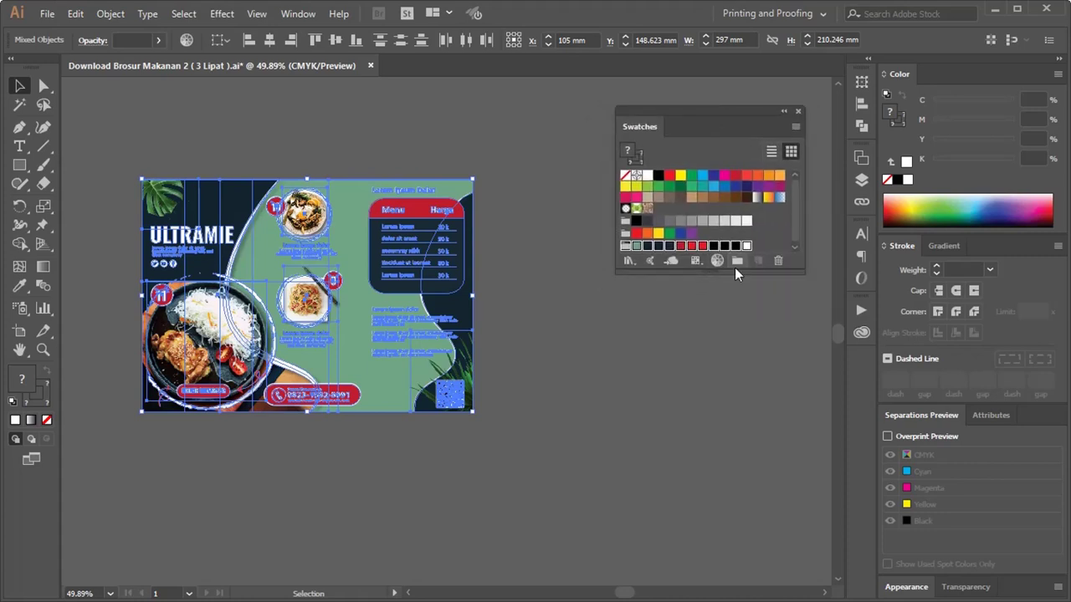
drag(732, 274, 732, 328)
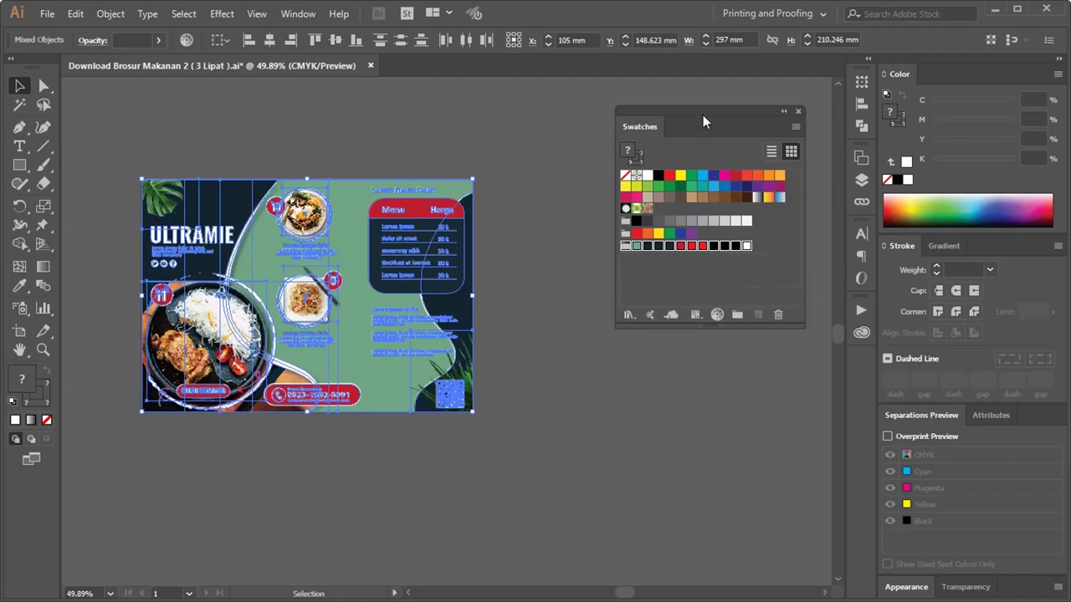
drag(703, 123, 683, 136)
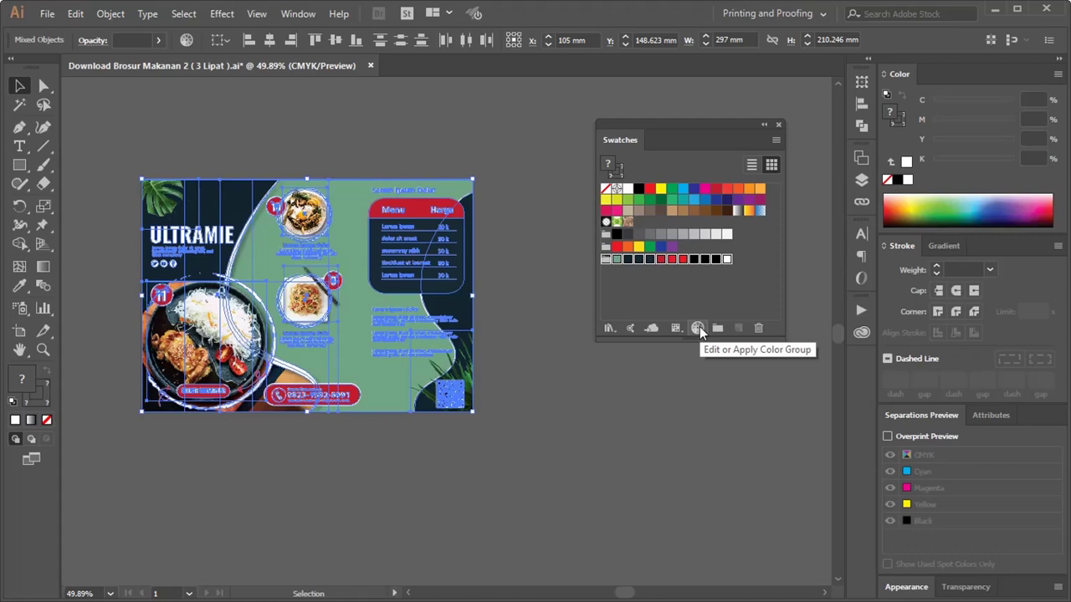
Open Recolor Artwork for the brochure's colour group and pick its green colour.
click(698, 328)
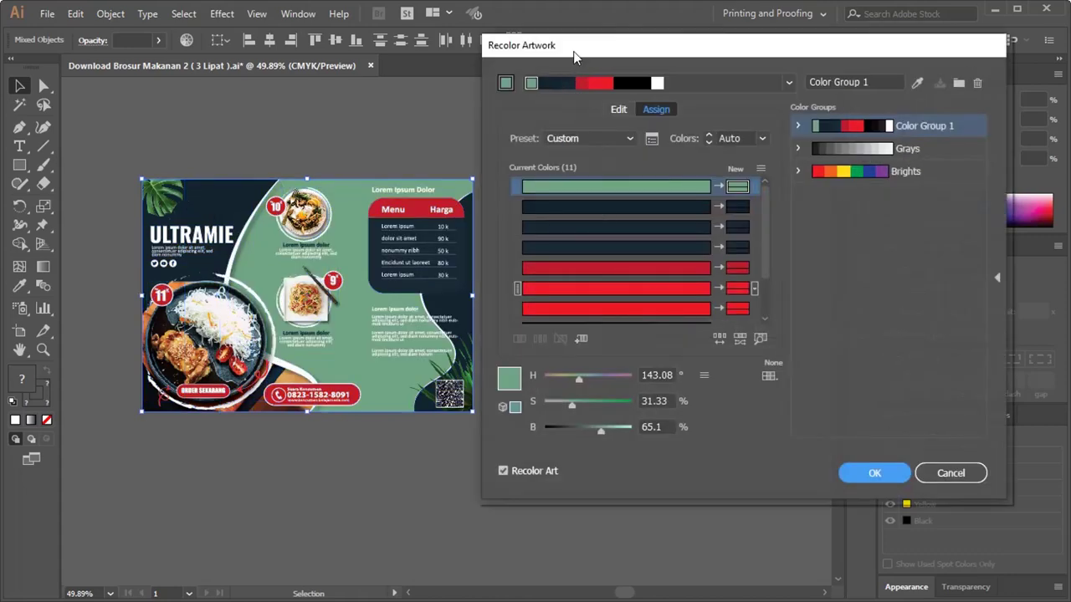
drag(574, 51, 605, 49)
mouse_move(797, 228)
mouse_down()
mouse_move(793, 277)
mouse_move(789, 220)
mouse_up()
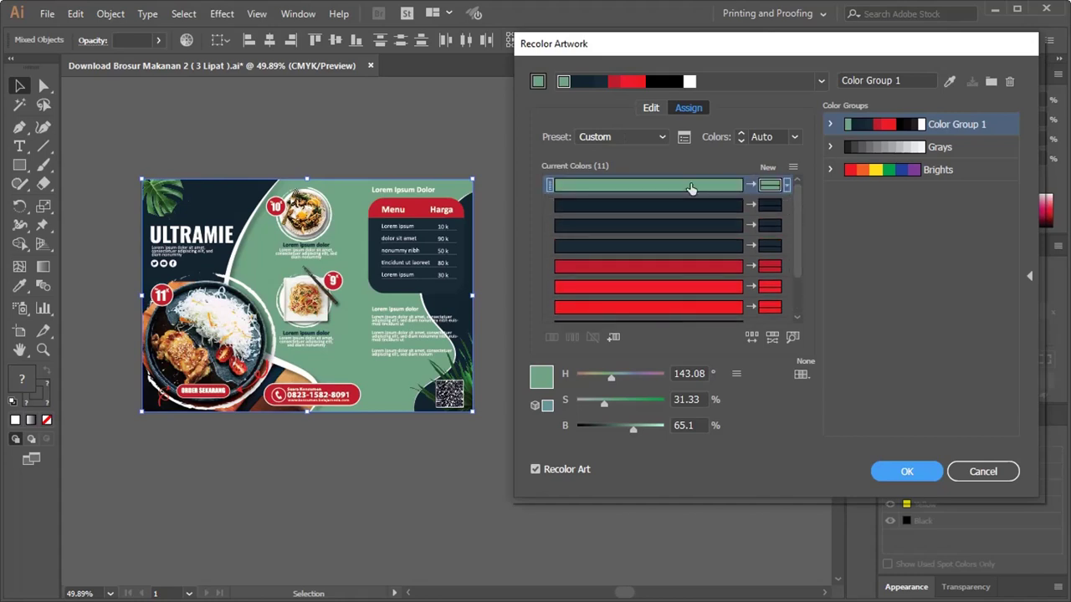
mouse_move(648, 186)
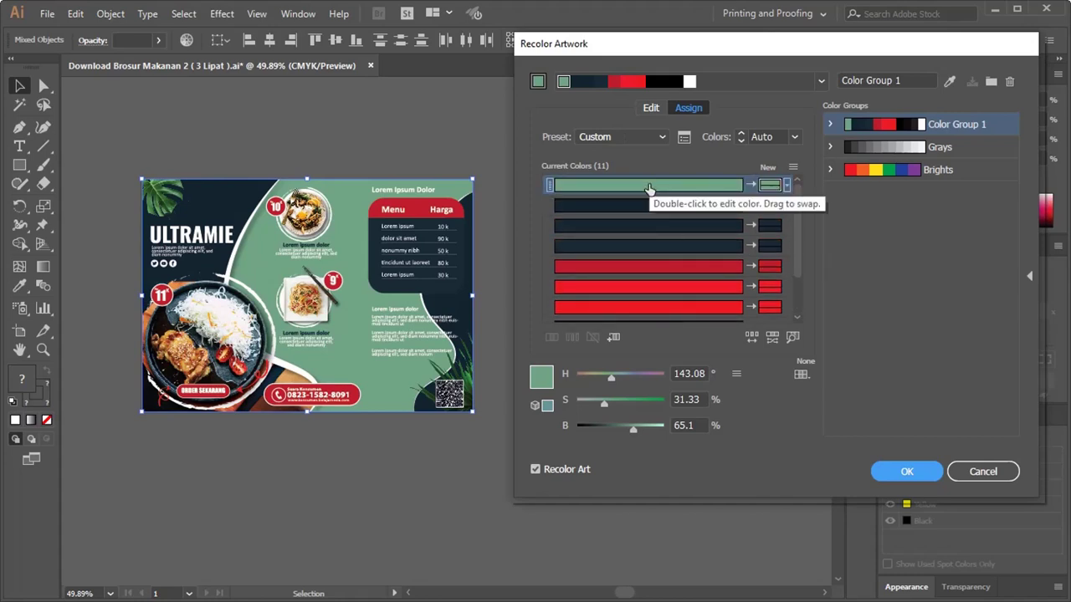
click(713, 197)
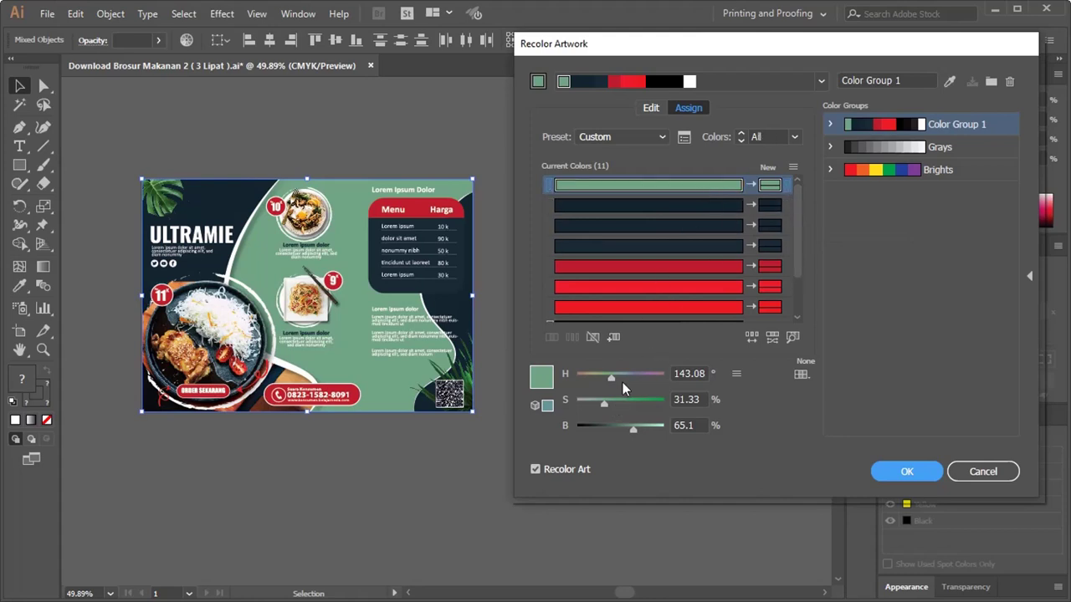
Switch the sliders to CMYK and set the green's cyan to about 70 for teal.
click(735, 377)
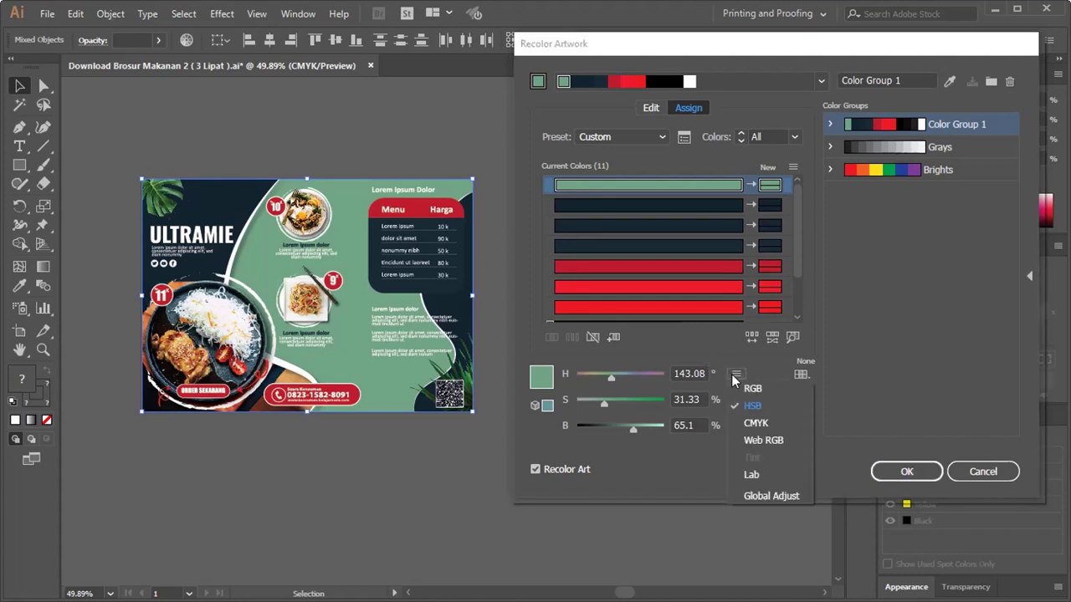
click(770, 424)
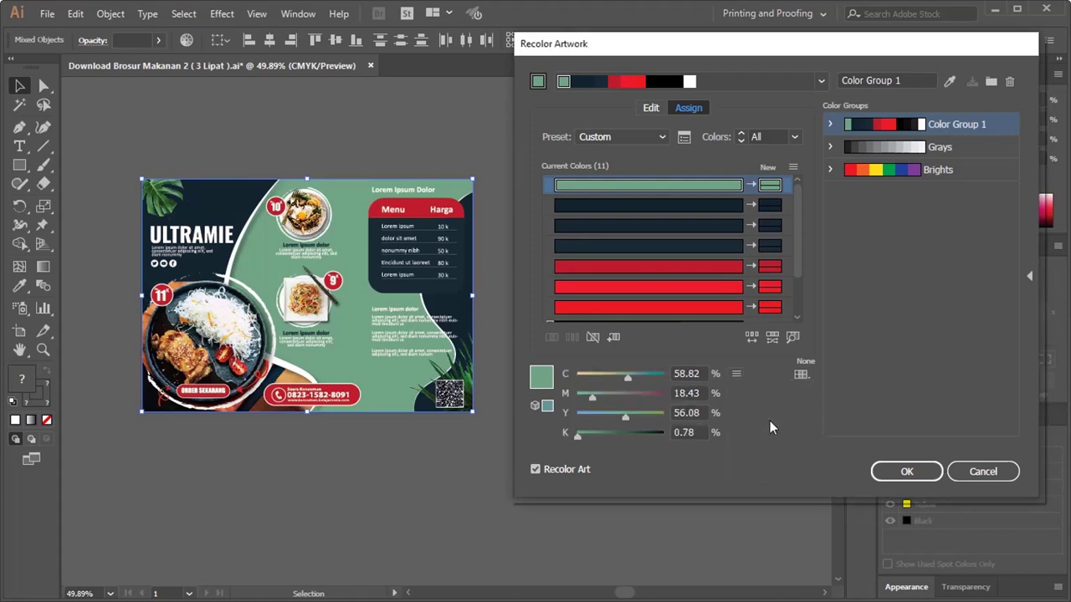
click(647, 376)
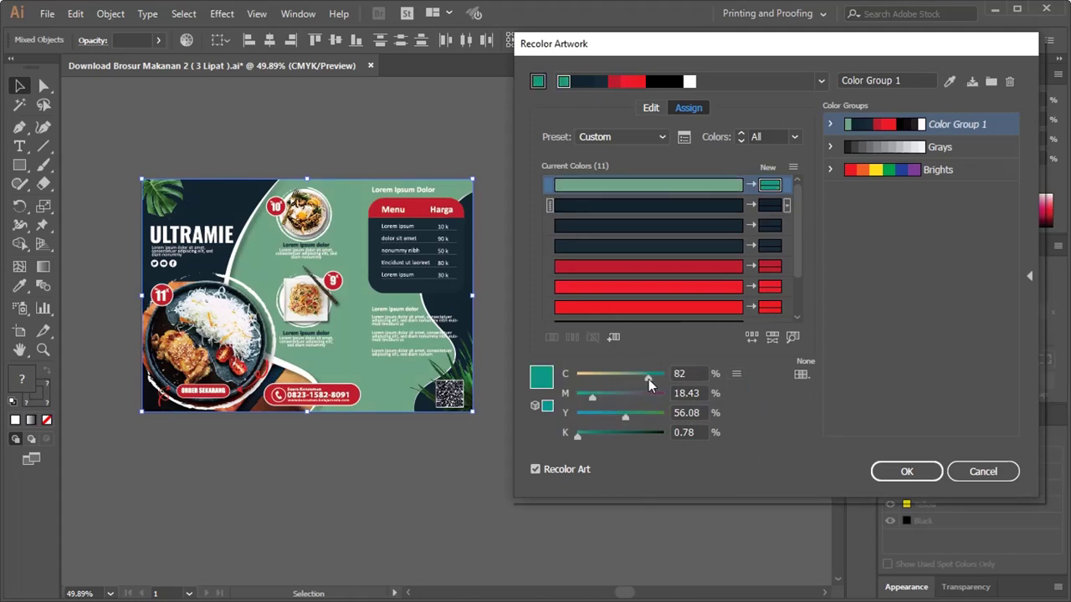
mouse_move(649, 383)
mouse_down()
mouse_move(633, 379)
mouse_move(596, 398)
mouse_move(638, 377)
mouse_up()
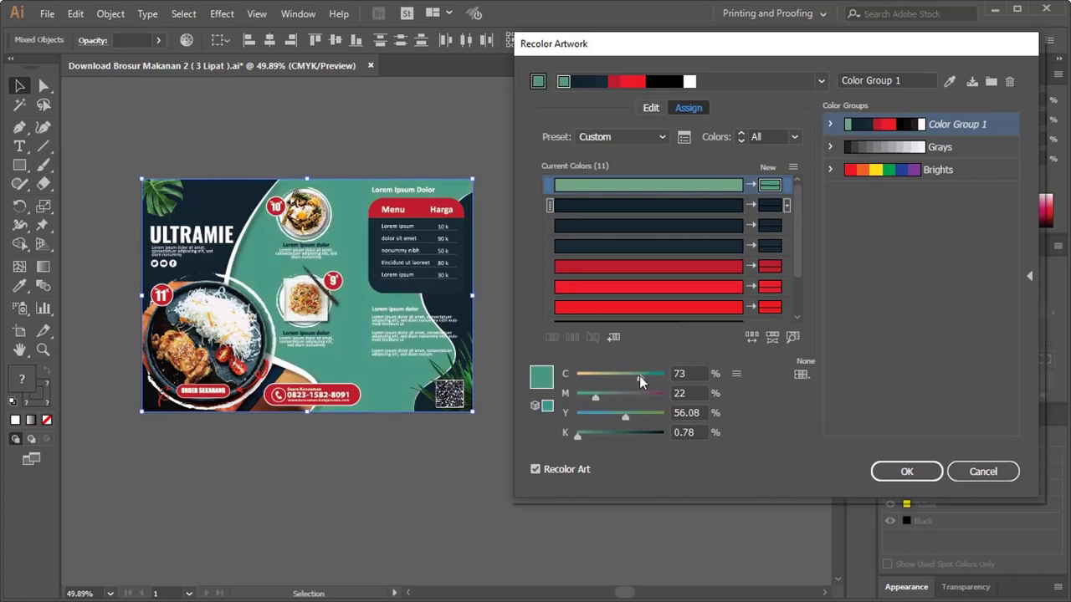
click(658, 109)
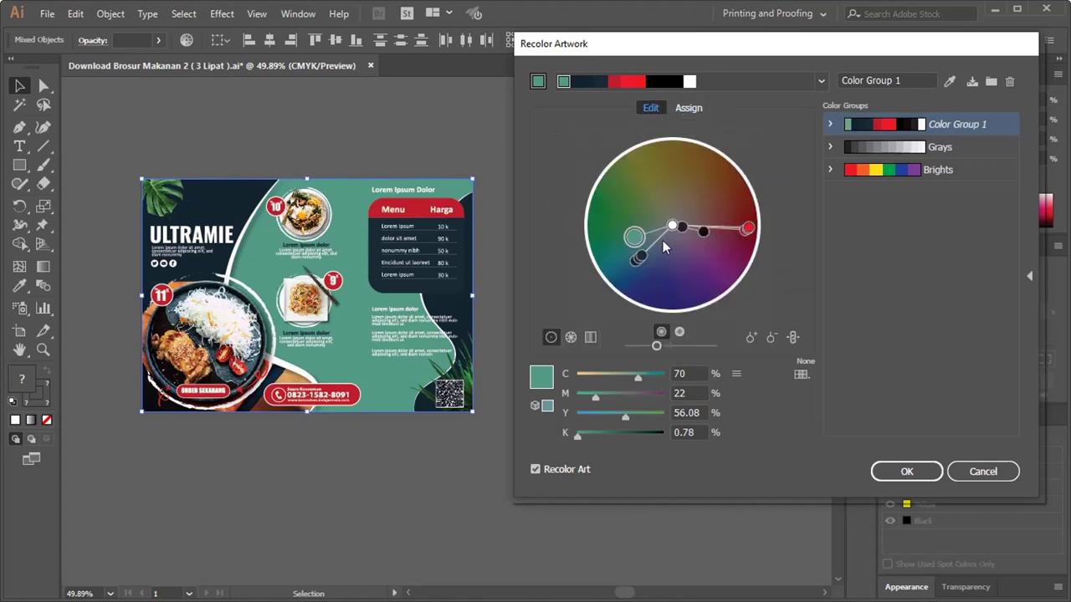
Rotate the base colour on the wheel until the palette turns magenta with green accents.
drag(635, 237, 678, 183)
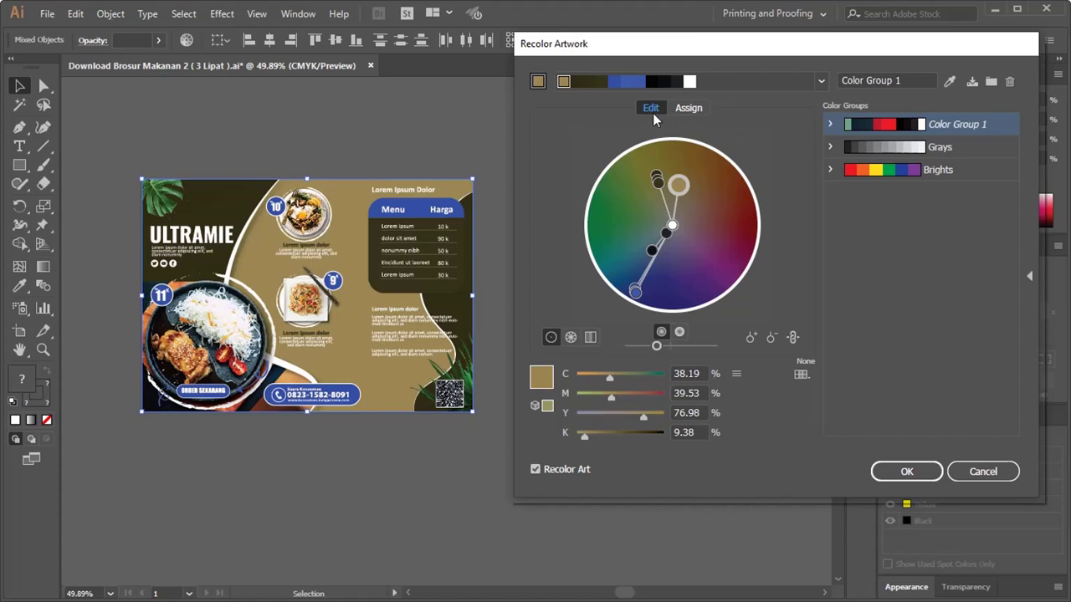
click(678, 108)
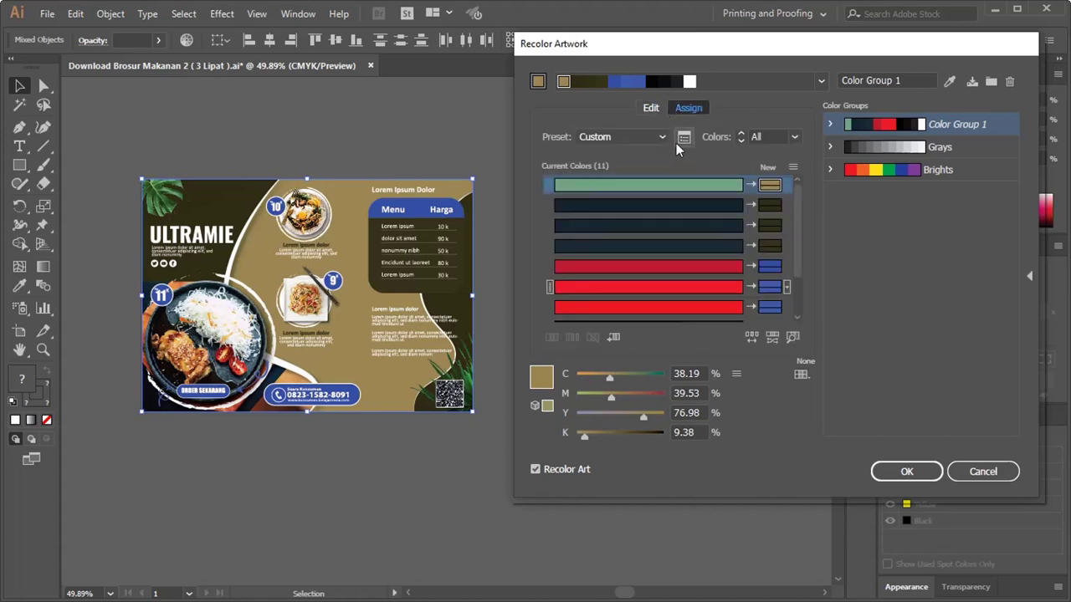
click(654, 112)
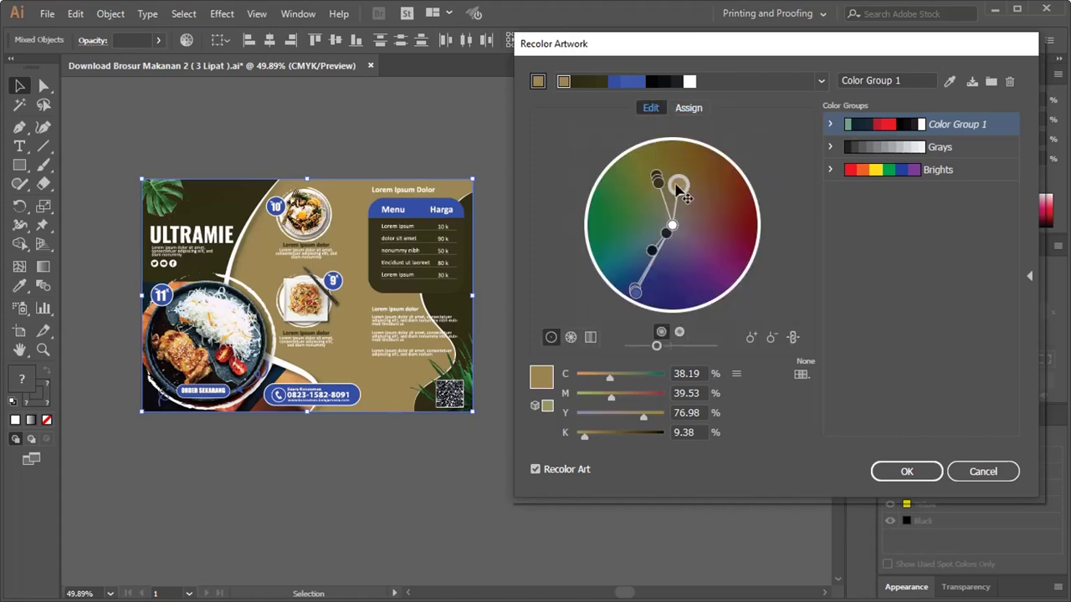
drag(686, 196, 691, 197)
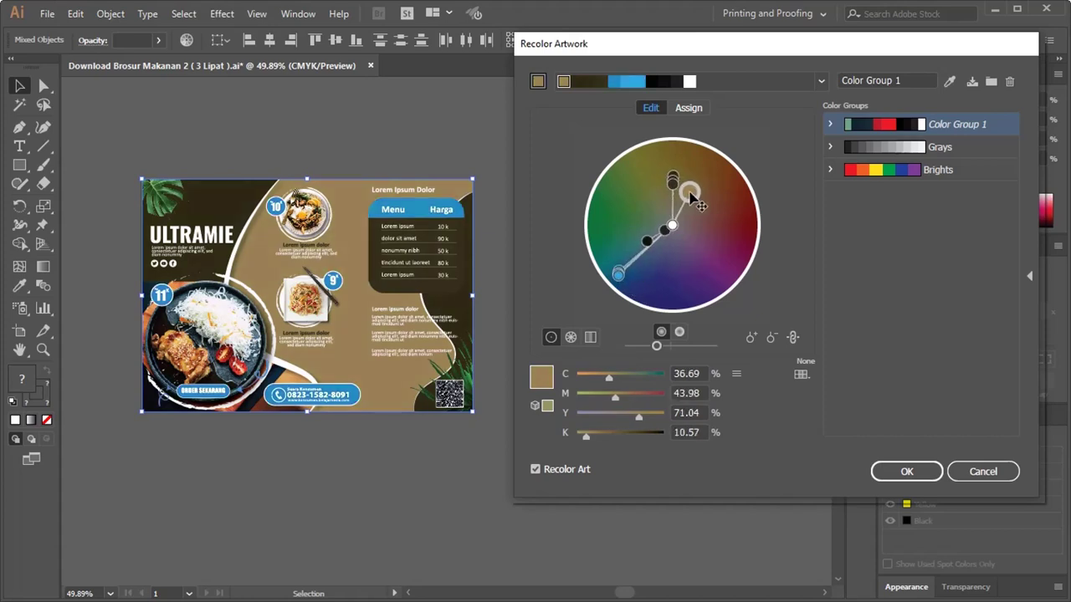
drag(691, 197, 643, 261)
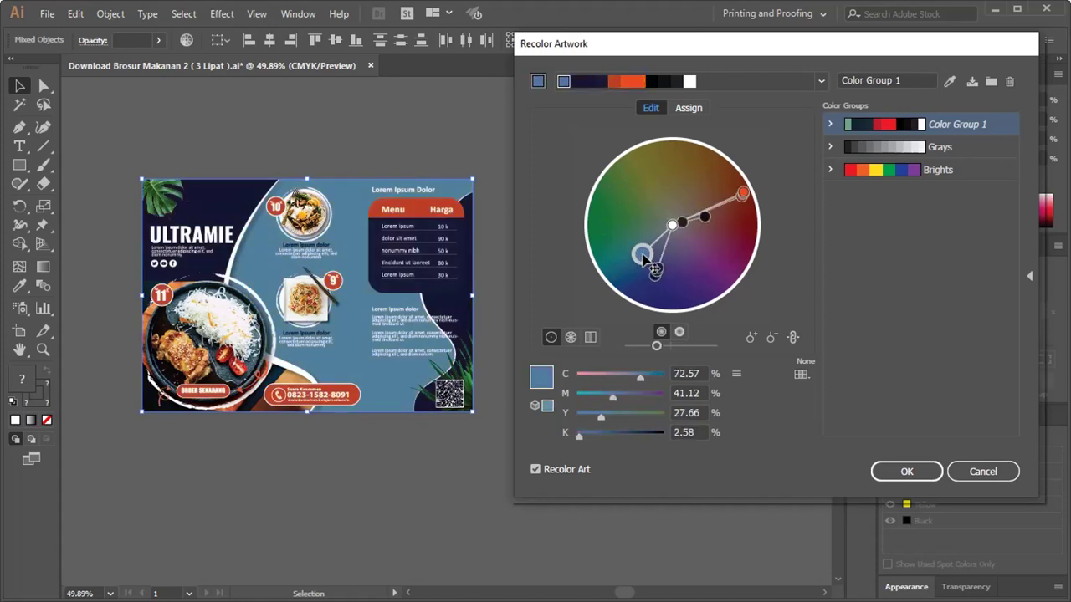
mouse_move(643, 259)
mouse_down()
mouse_move(634, 238)
mouse_move(629, 267)
mouse_move(657, 272)
mouse_move(709, 267)
mouse_move(725, 242)
mouse_up()
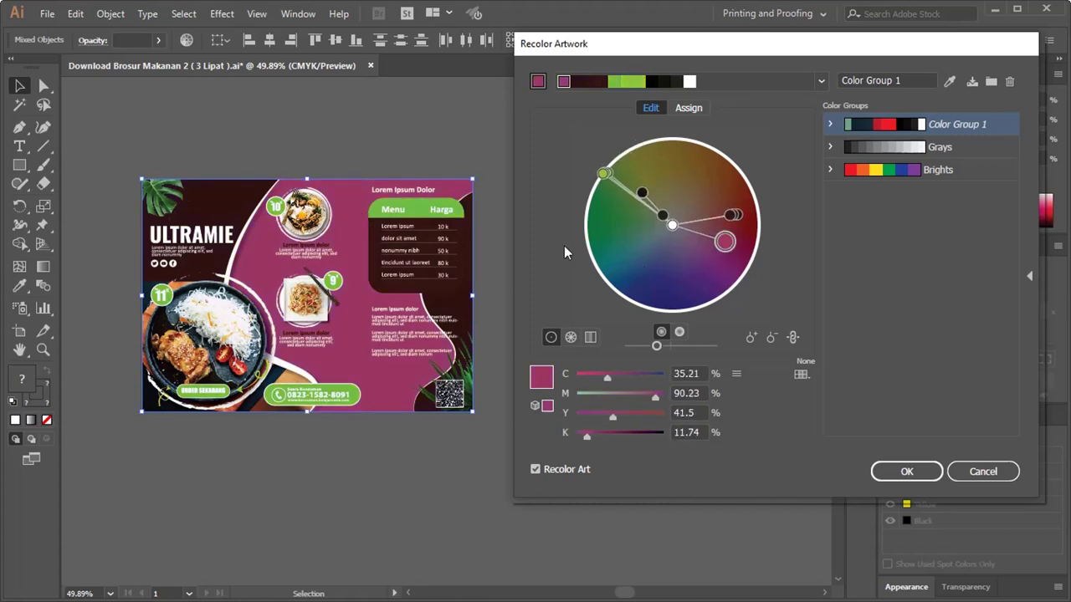
drag(726, 242, 732, 239)
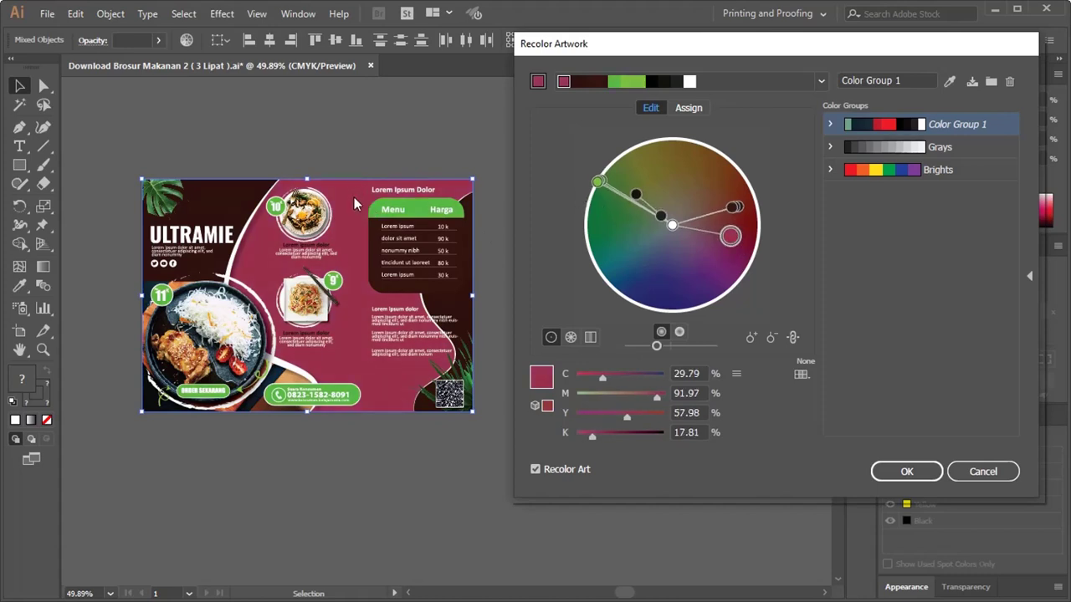
click(688, 108)
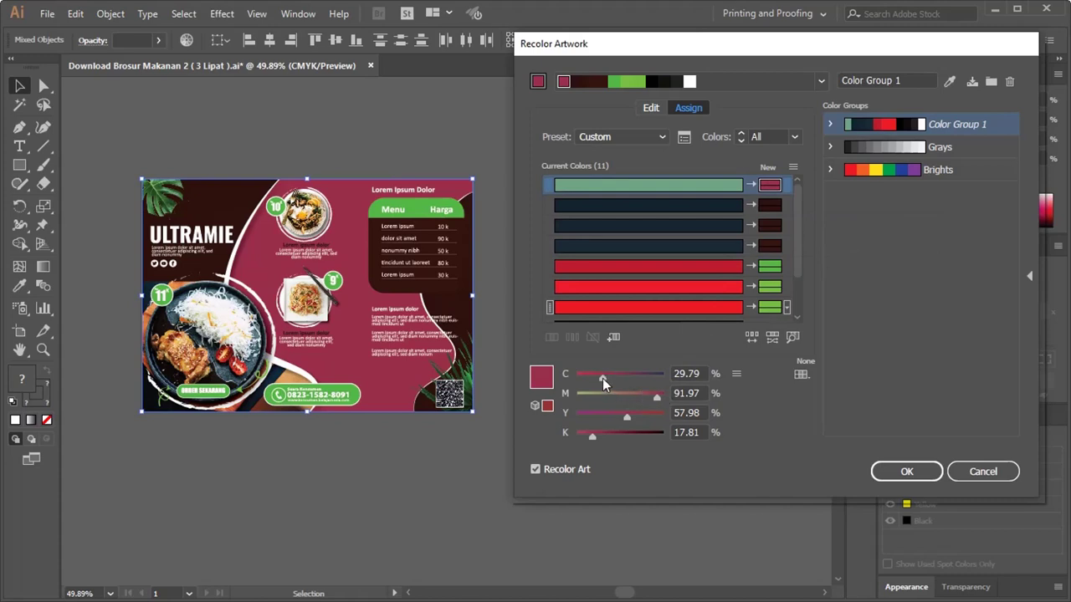
Try a lime-green base colour, then cancel Recolor Artwork to restore the original palette.
drag(602, 378, 606, 376)
click(597, 378)
click(736, 374)
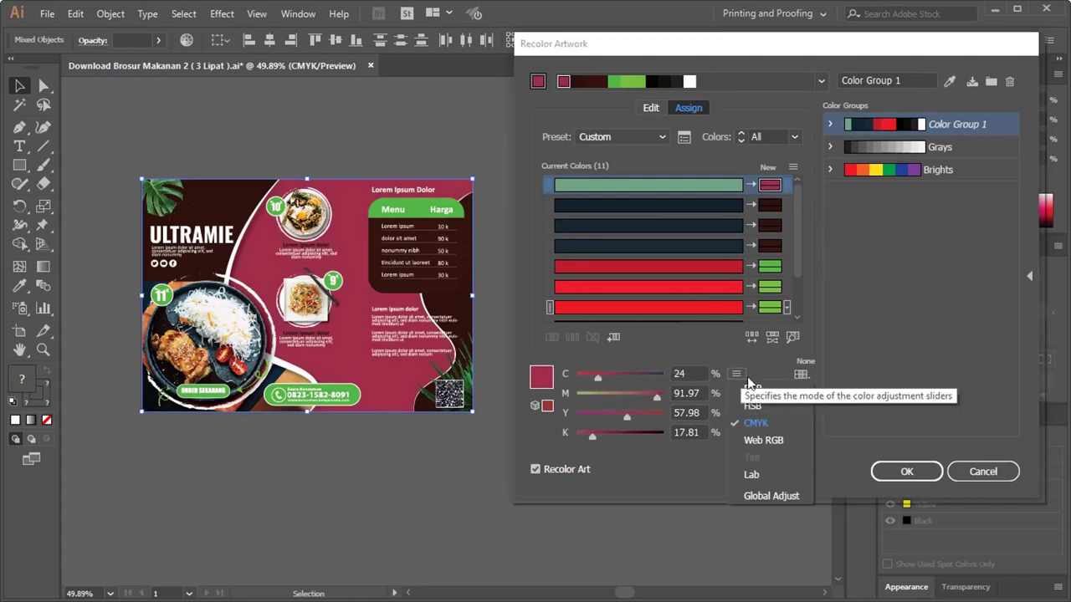
click(775, 405)
drag(663, 375, 594, 374)
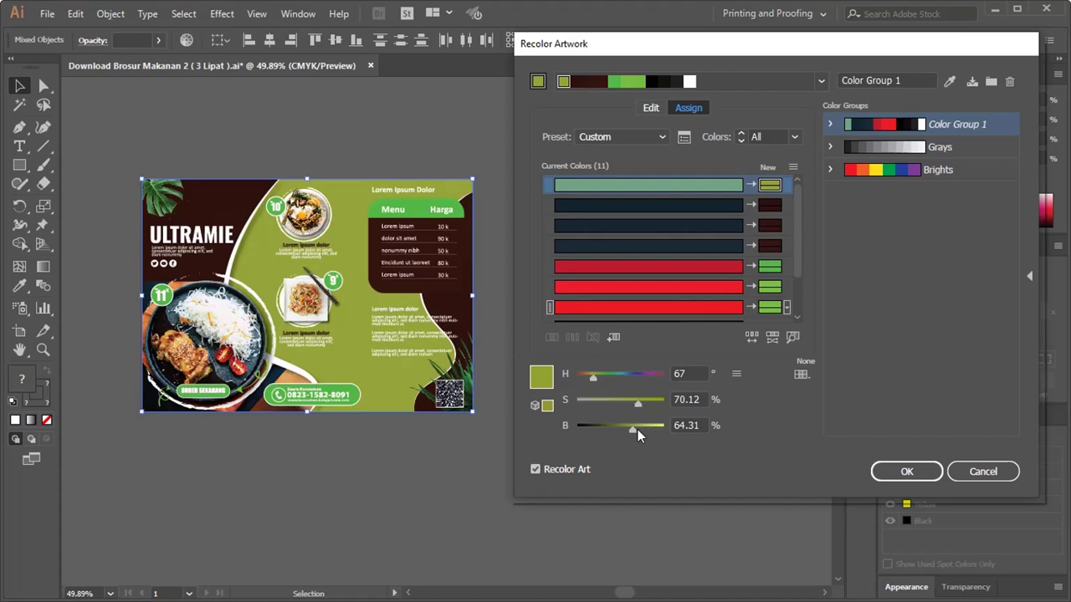
mouse_move(637, 429)
mouse_down()
mouse_move(656, 429)
mouse_move(646, 402)
mouse_move(632, 401)
mouse_up()
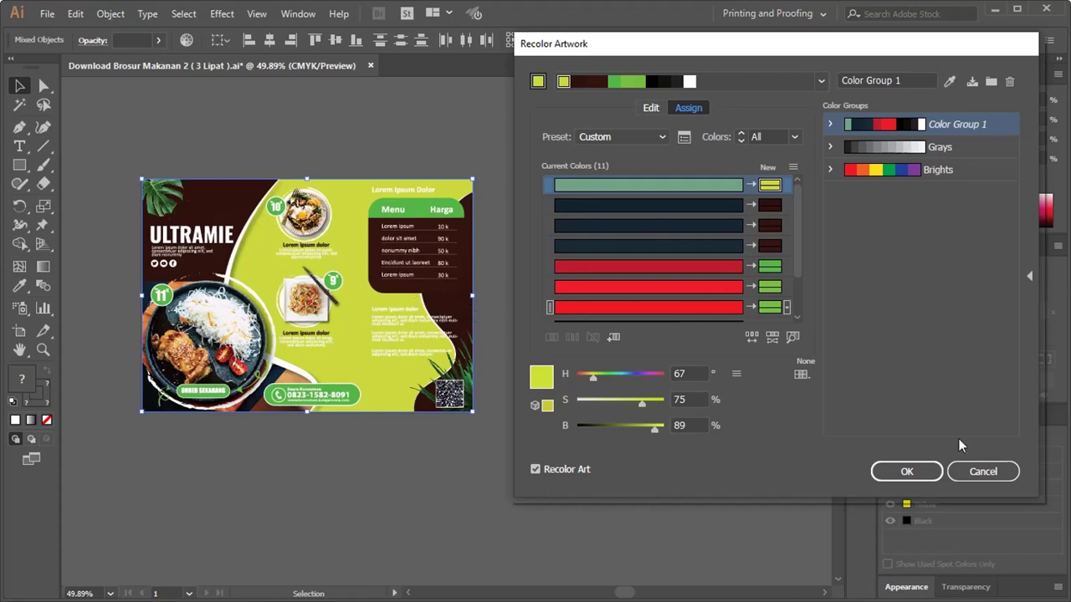
click(980, 471)
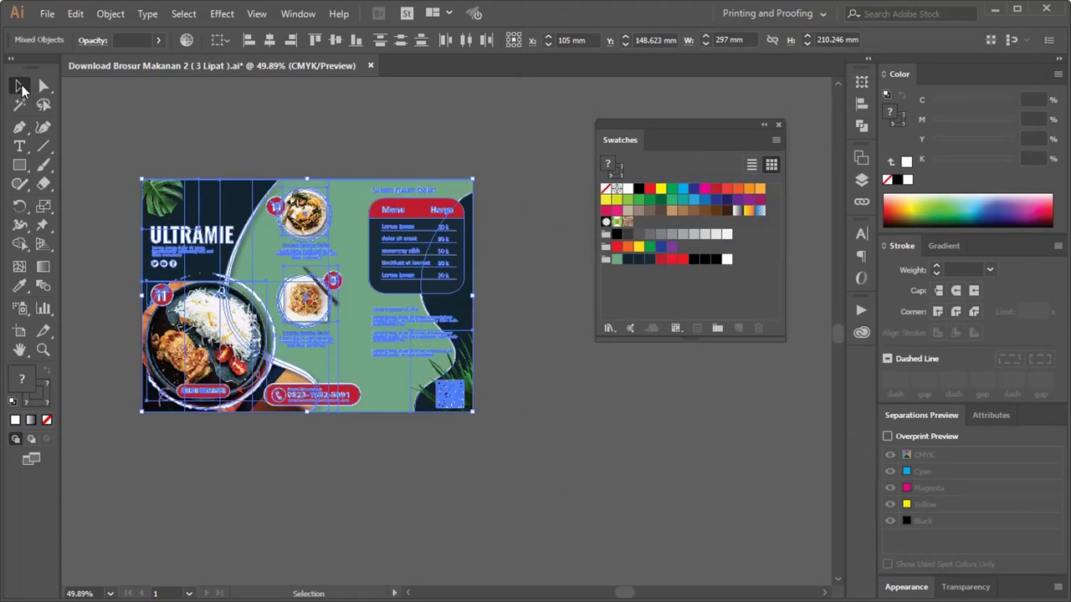
click(343, 119)
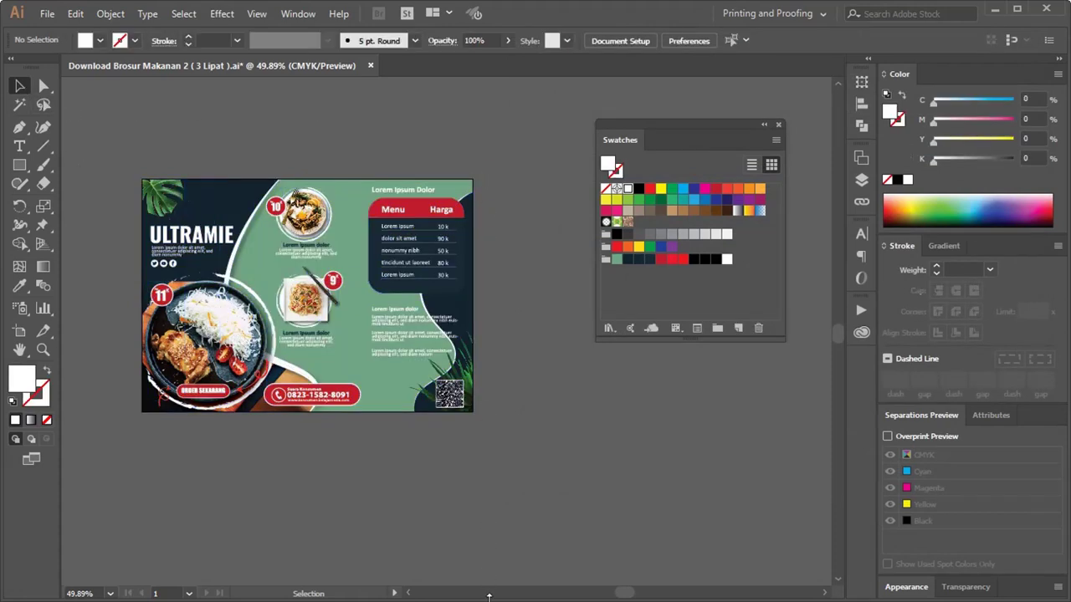
Switch to the brochure PSD in Photoshop and float its Layers panel.
key(alt+Tab)
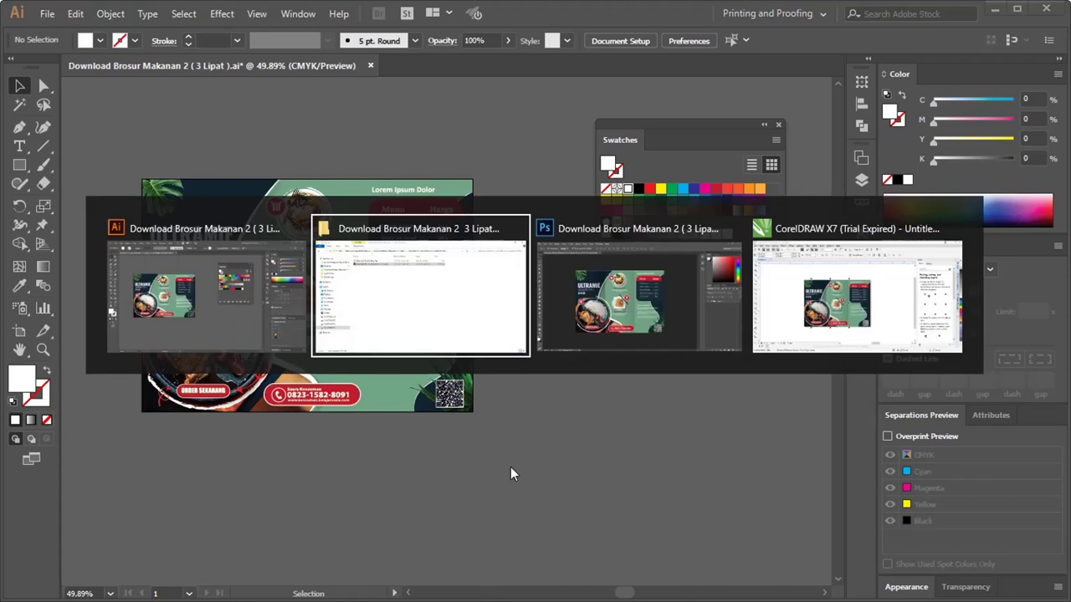
key(alt+Tab)
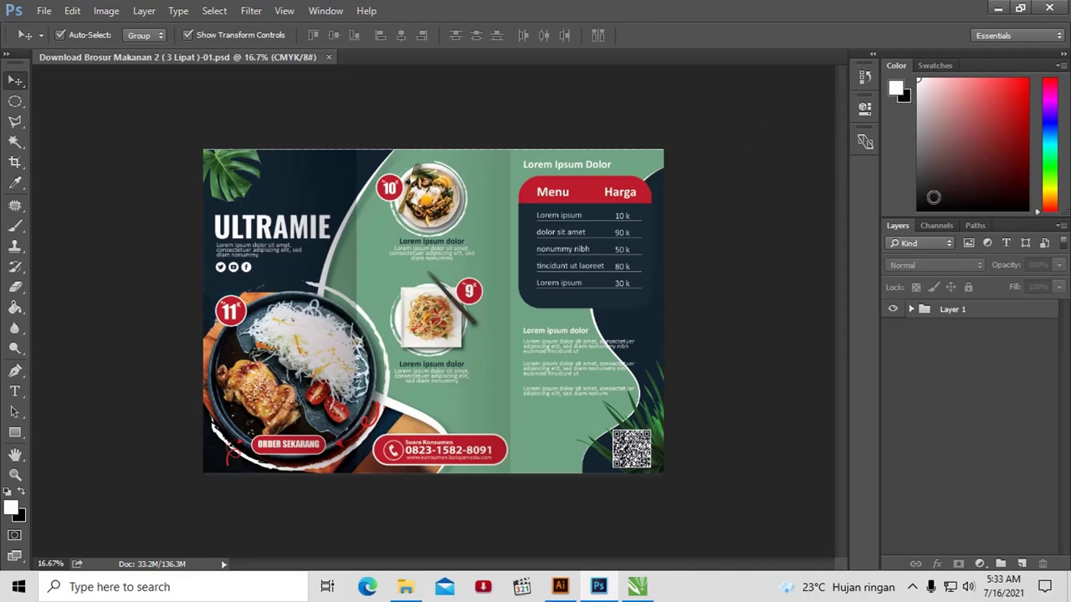
drag(905, 226, 698, 154)
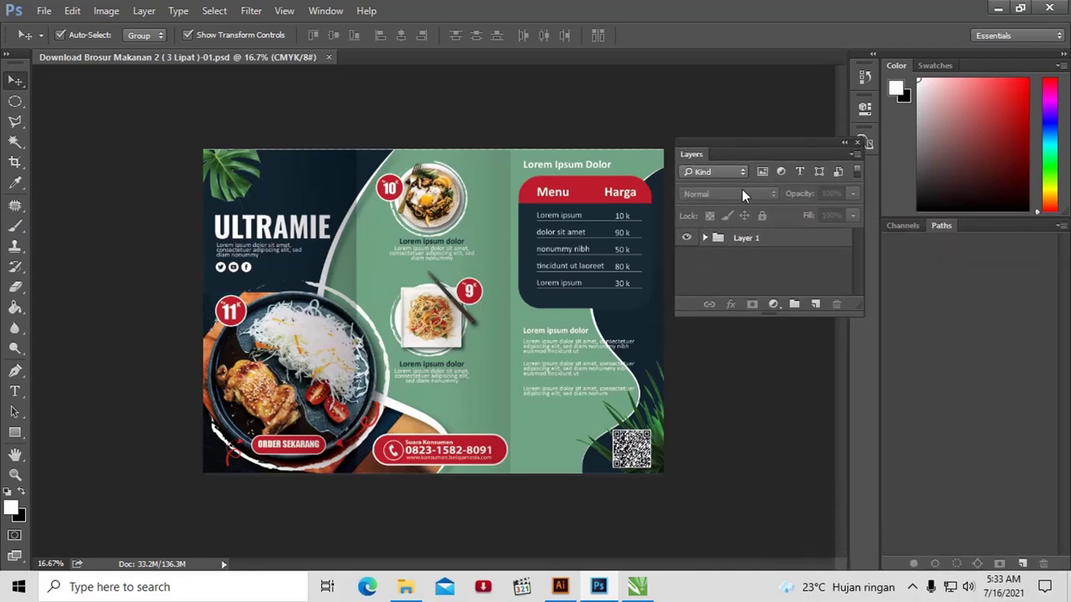
Expand Layer 1 in the Layers panel and scroll through its contents.
click(705, 238)
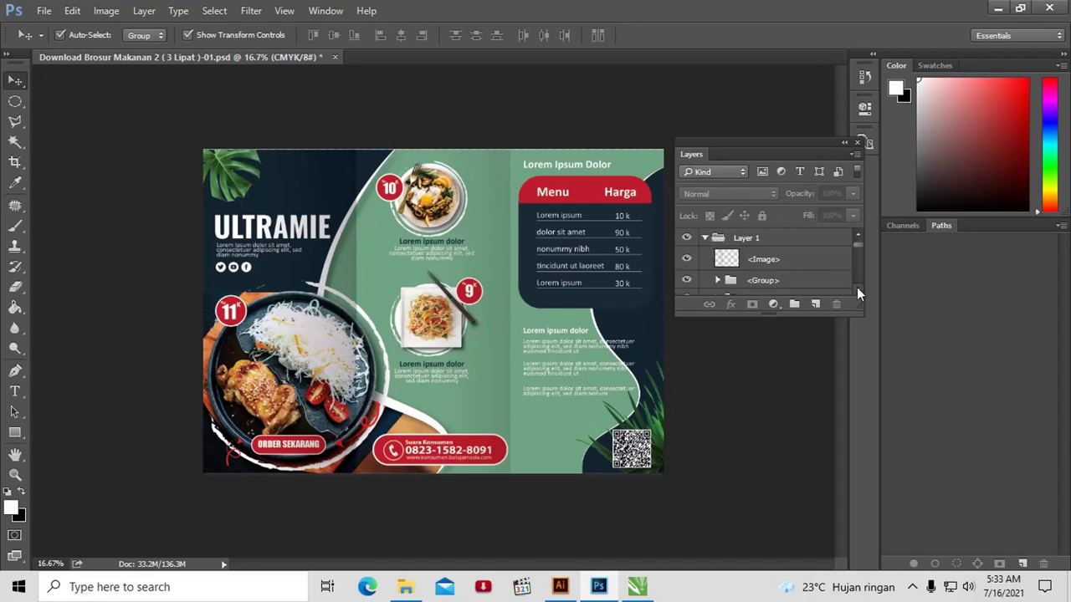
scroll(857, 288, down, 3)
drag(802, 314, 801, 471)
scroll(698, 281, up, 3)
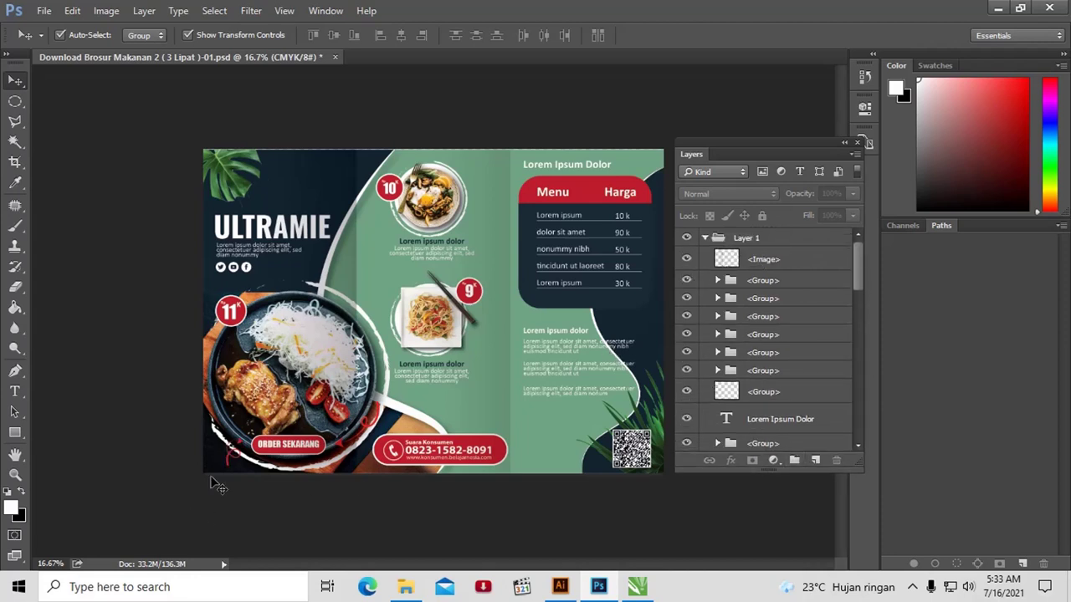
scroll(682, 361, down, 3)
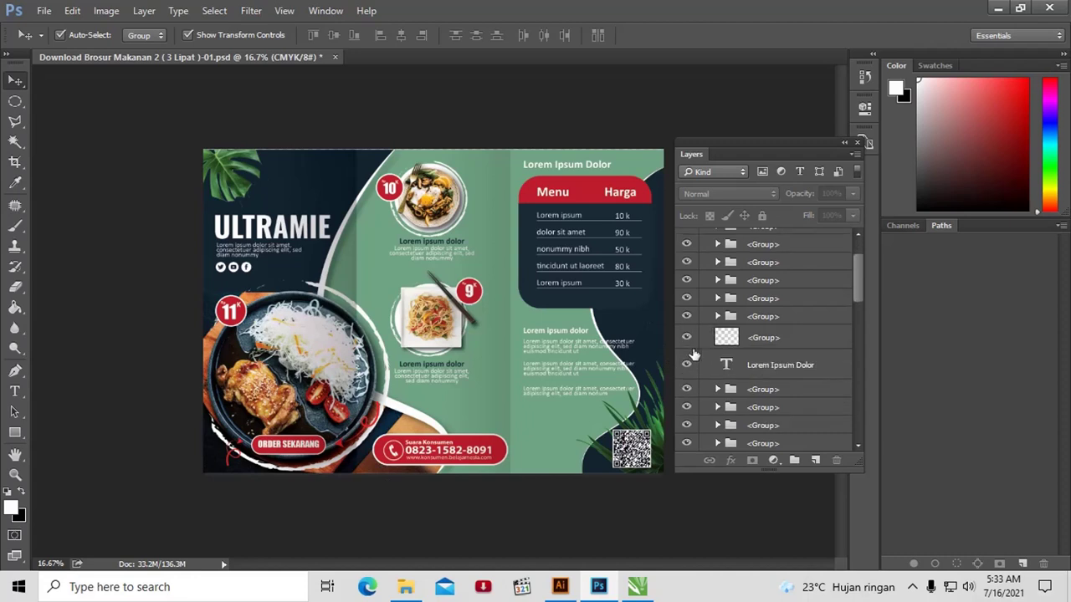
Hide and reshow the dark plate group to identify it, then expand its layers.
click(687, 316)
click(687, 316)
click(687, 317)
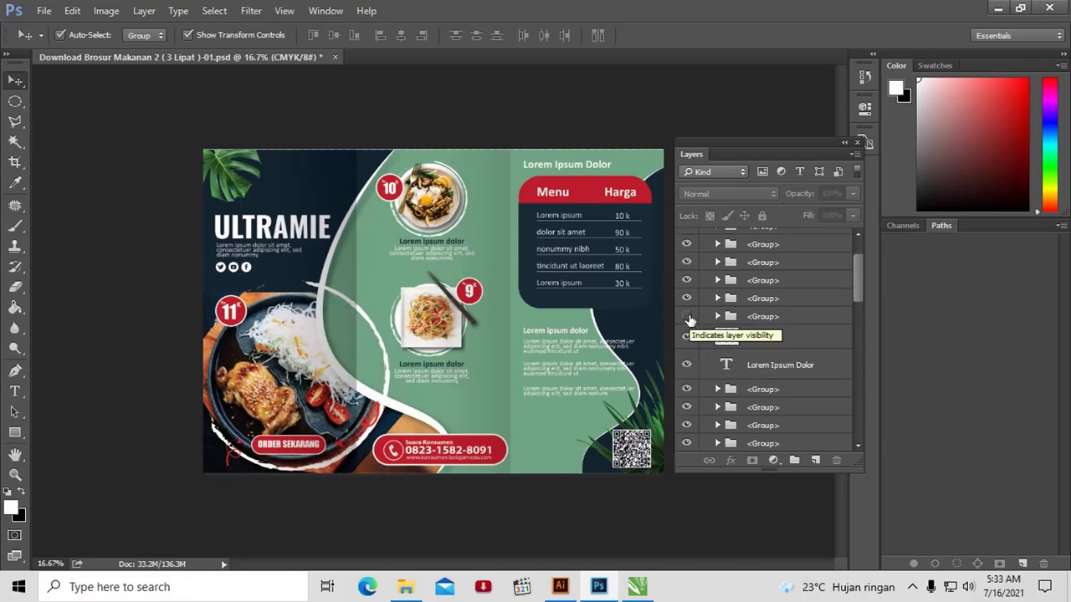
click(687, 317)
click(718, 316)
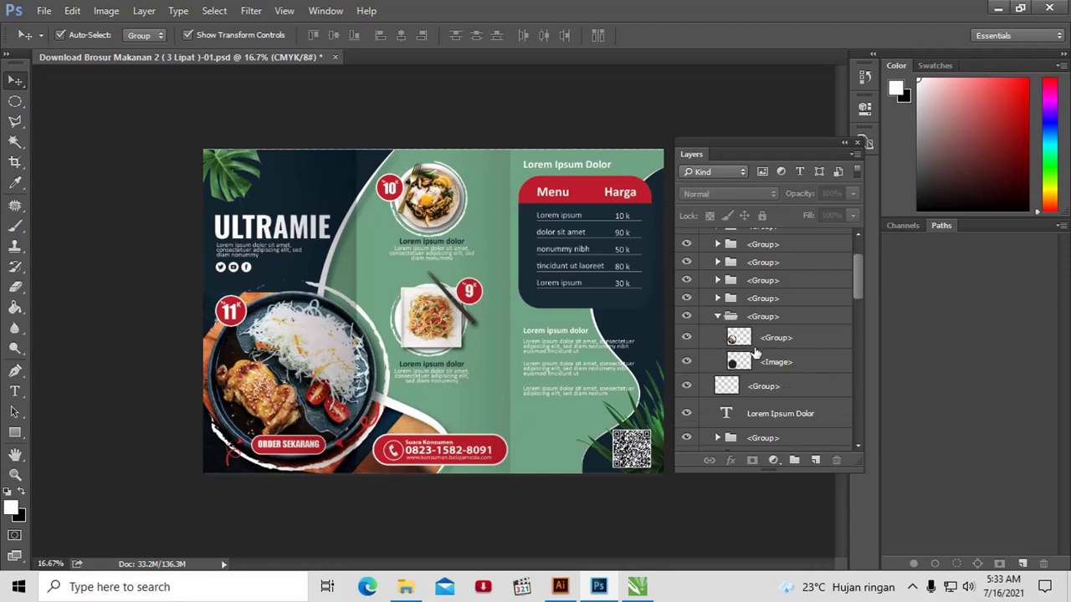
scroll(733, 350, down, 2)
scroll(733, 352, down, 1)
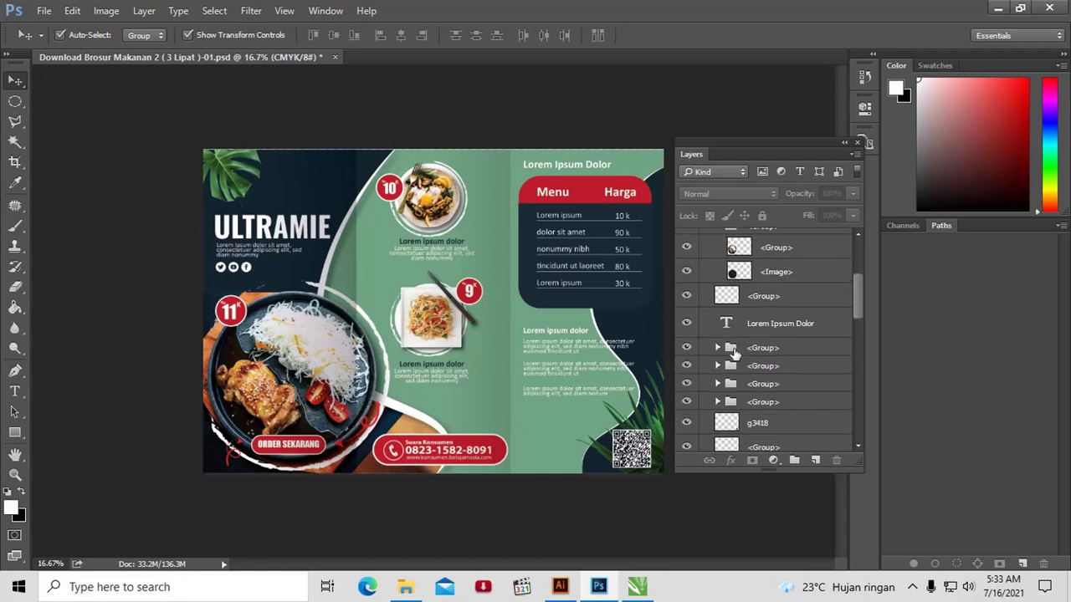
scroll(757, 333, down, 1)
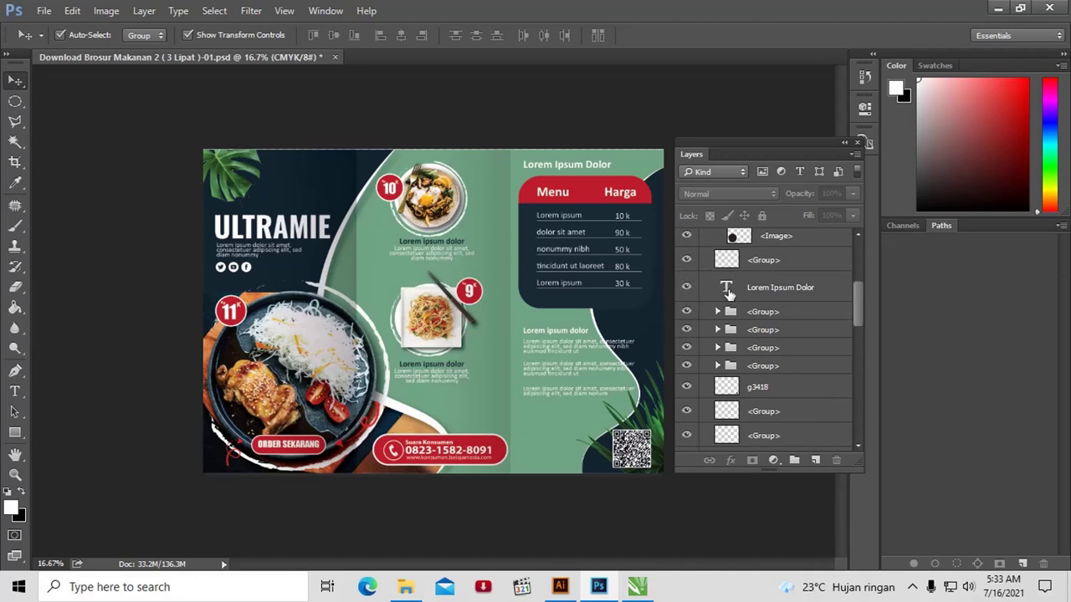
double_click(727, 287)
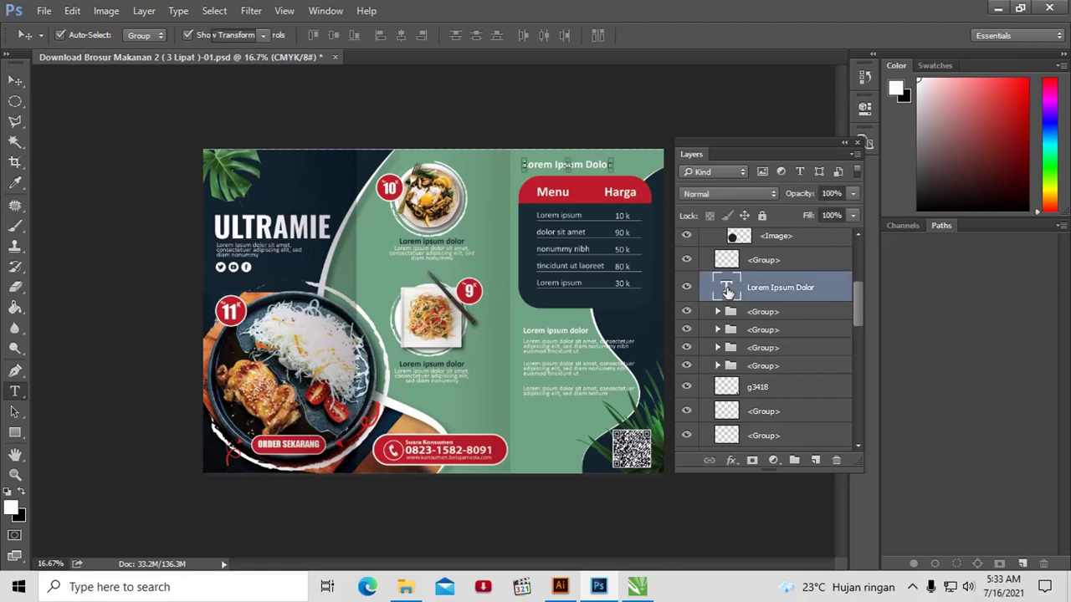
click(543, 166)
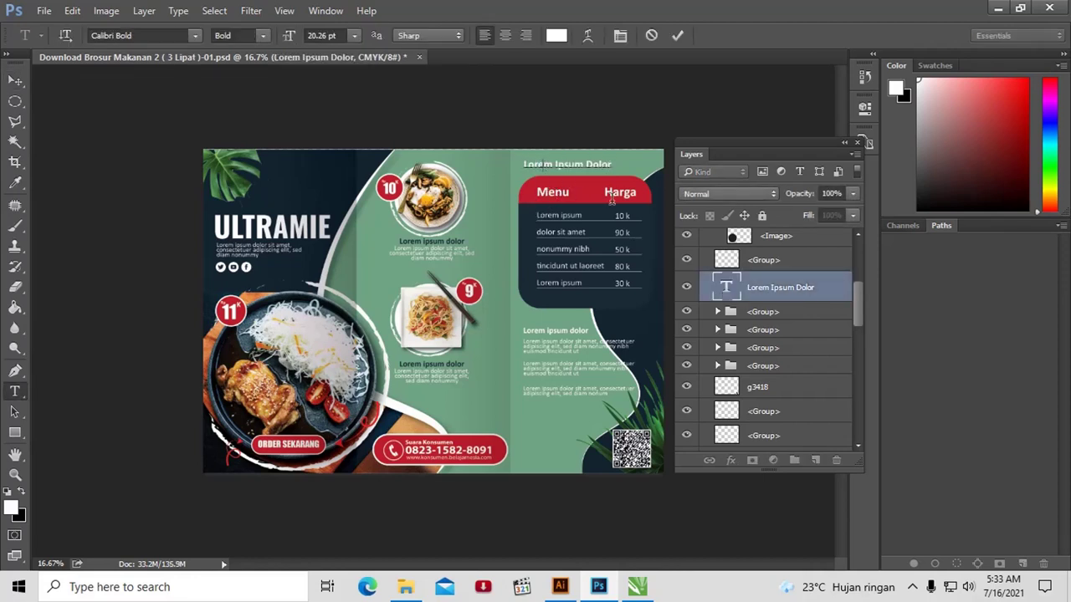
click(16, 80)
click(91, 117)
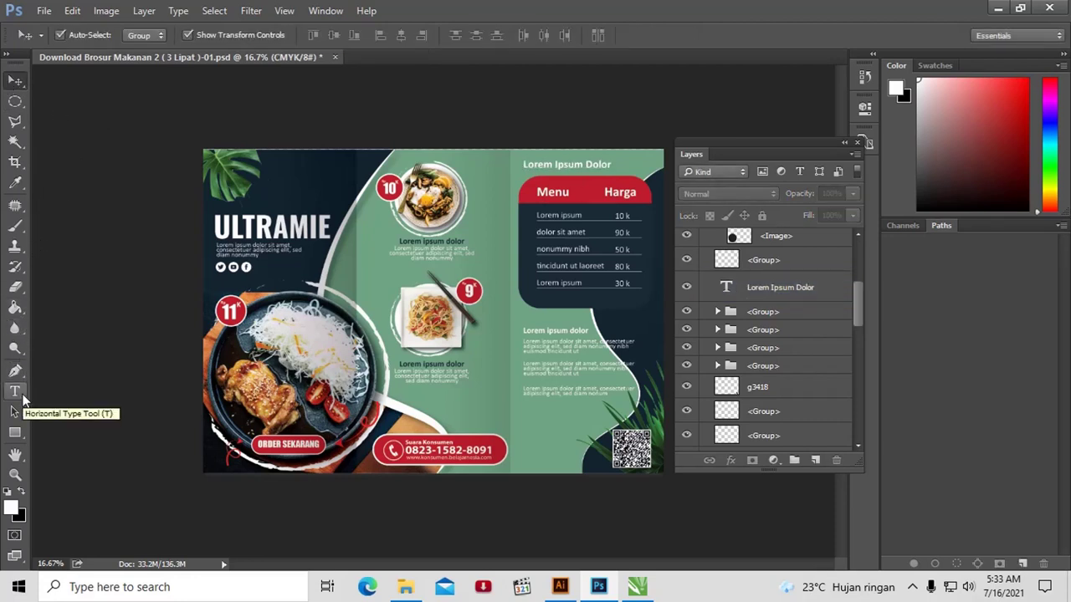
click(17, 397)
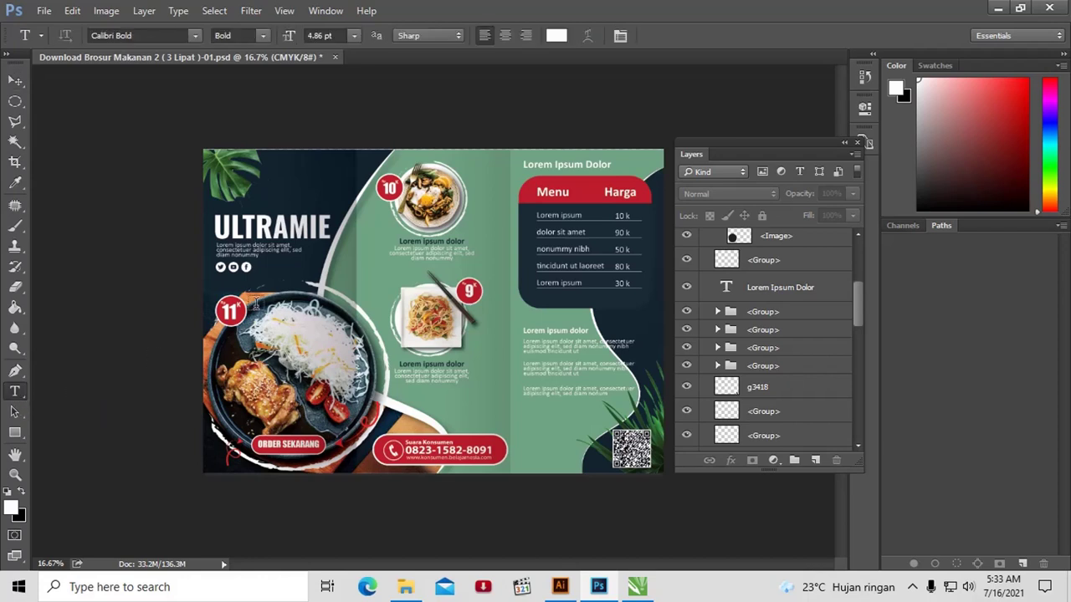
click(579, 170)
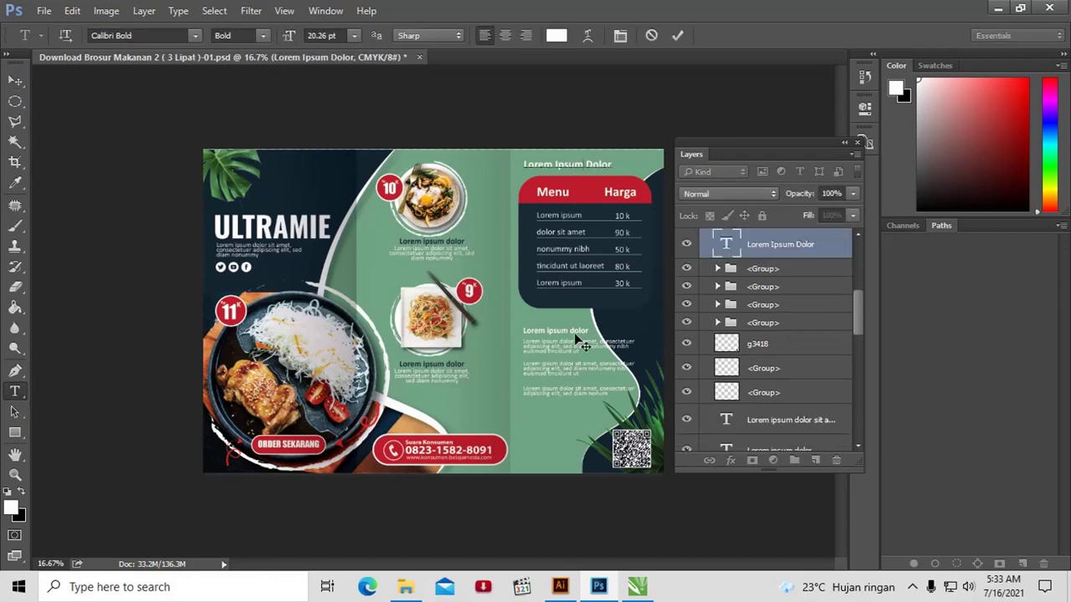
click(15, 80)
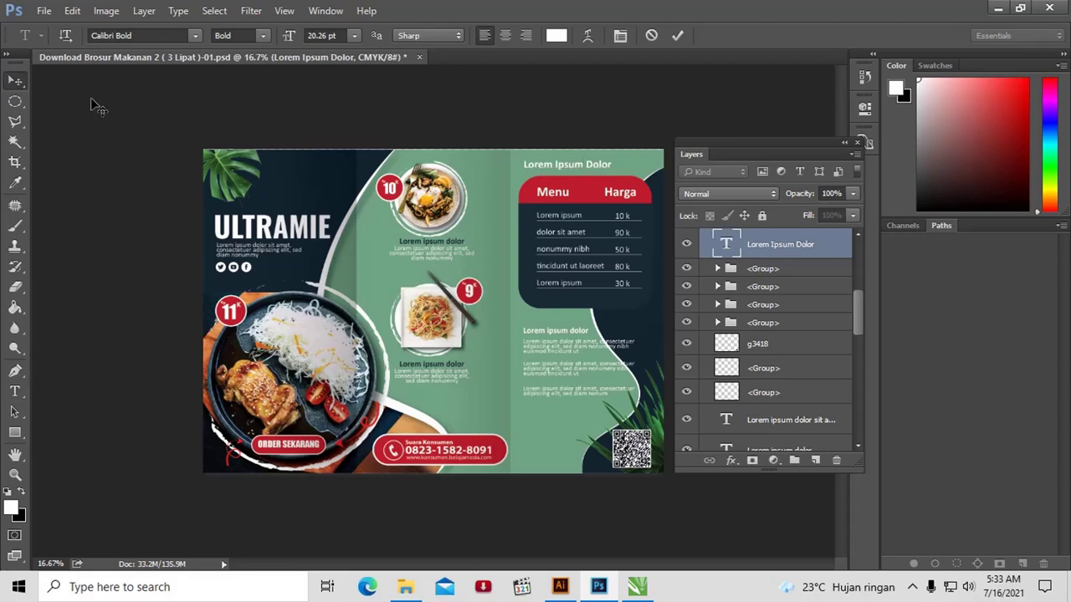
click(93, 101)
click(14, 393)
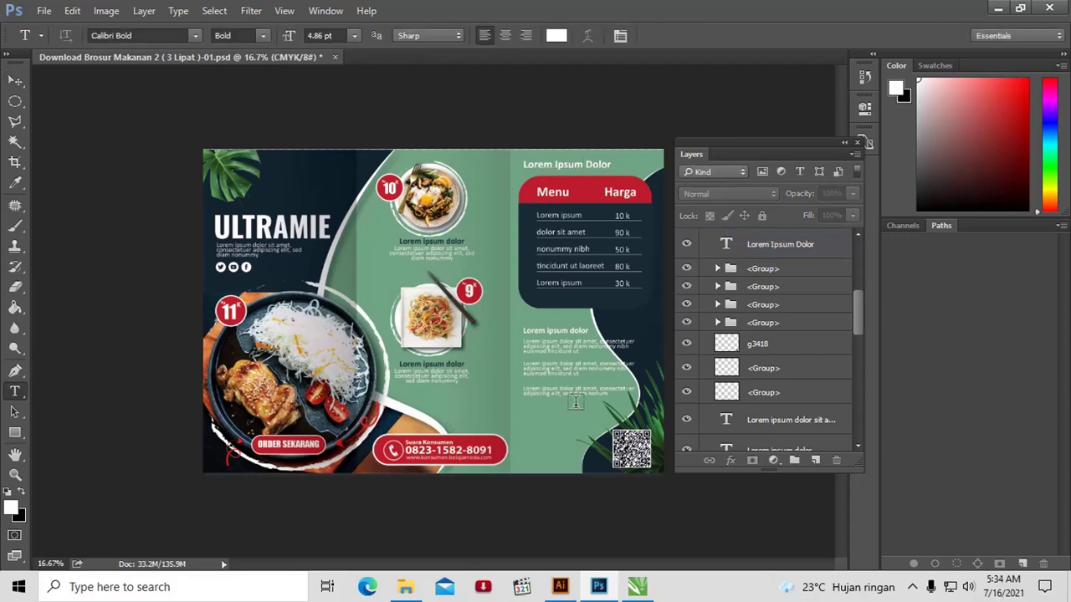
click(564, 346)
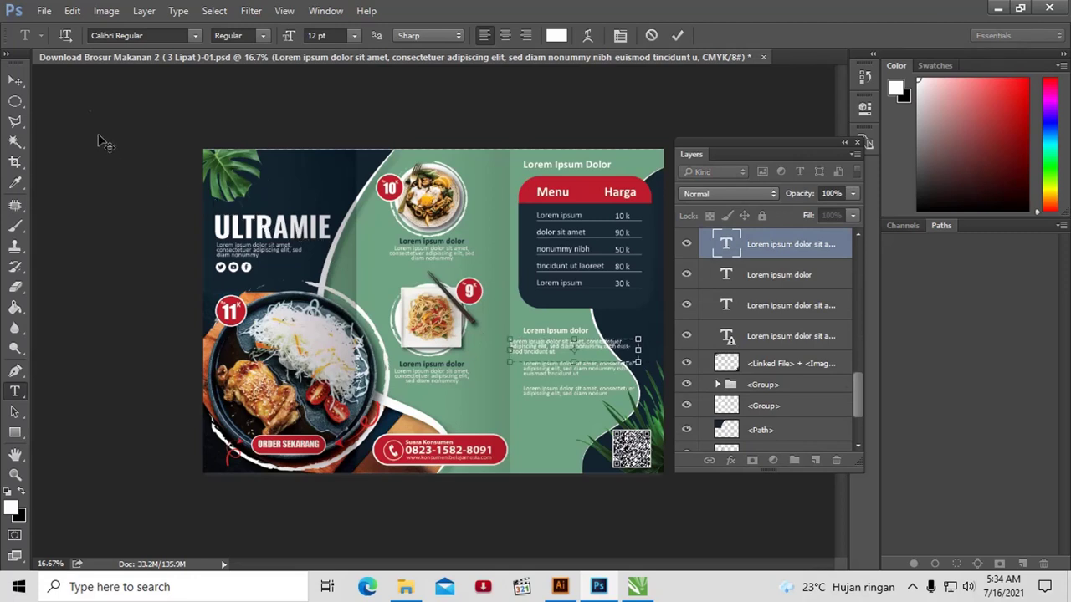
click(15, 81)
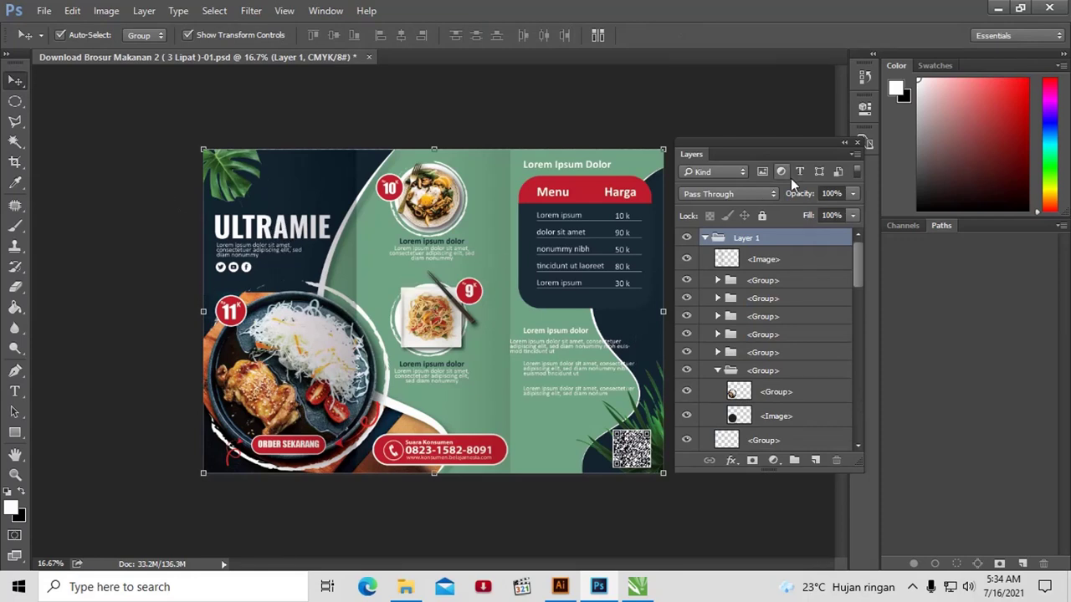
drag(798, 144, 826, 152)
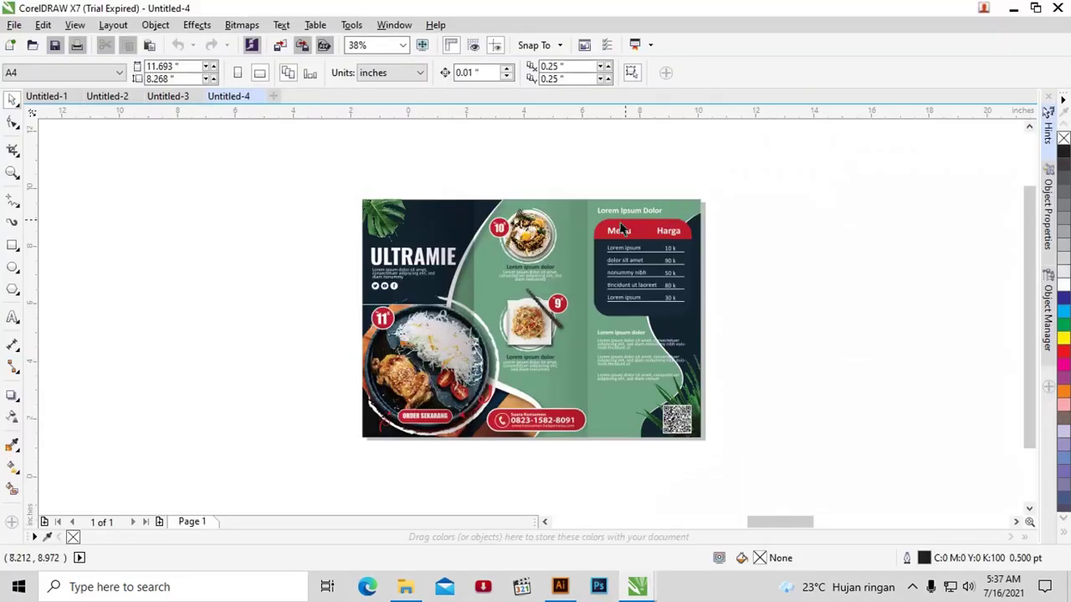
Marquee-zoom into the brochure and select, then deselect, the menu price list group.
key(z)
mouse_move(337, 185)
mouse_down()
mouse_move(671, 374)
mouse_move(736, 449)
mouse_up()
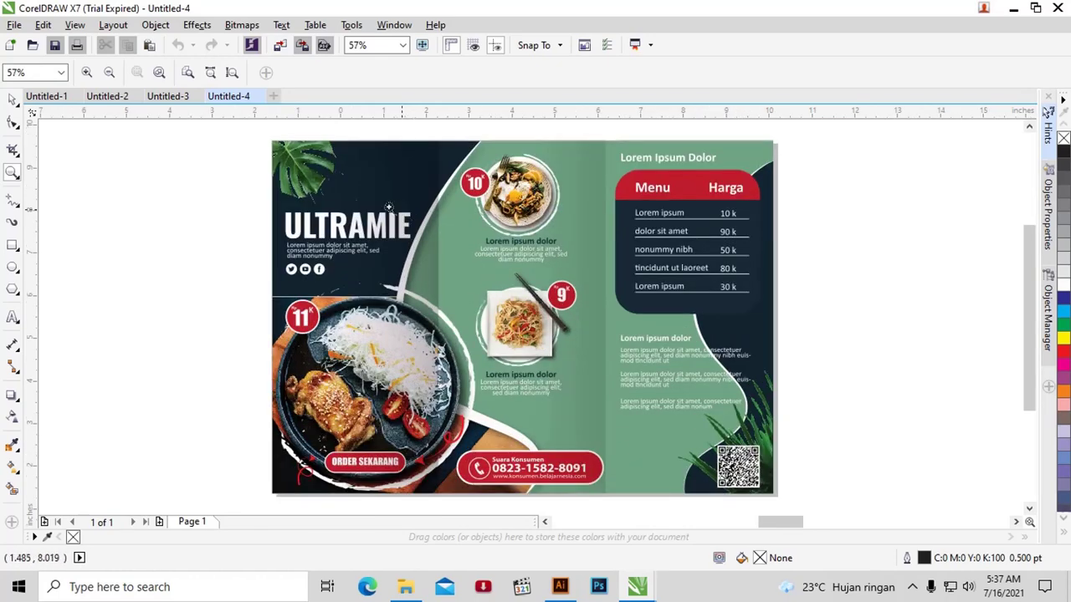
click(12, 100)
click(713, 247)
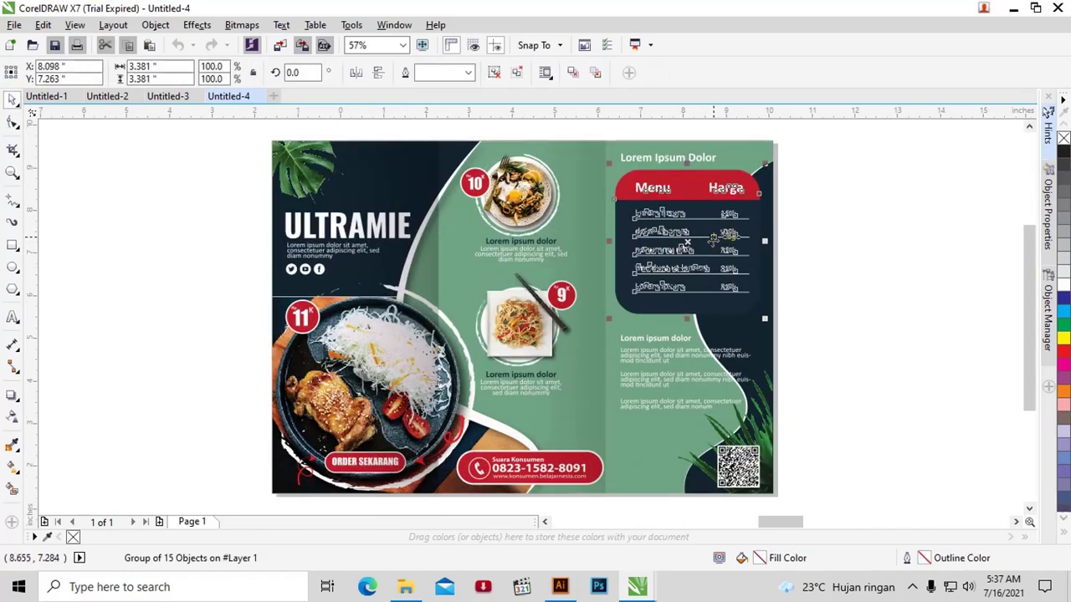
click(881, 218)
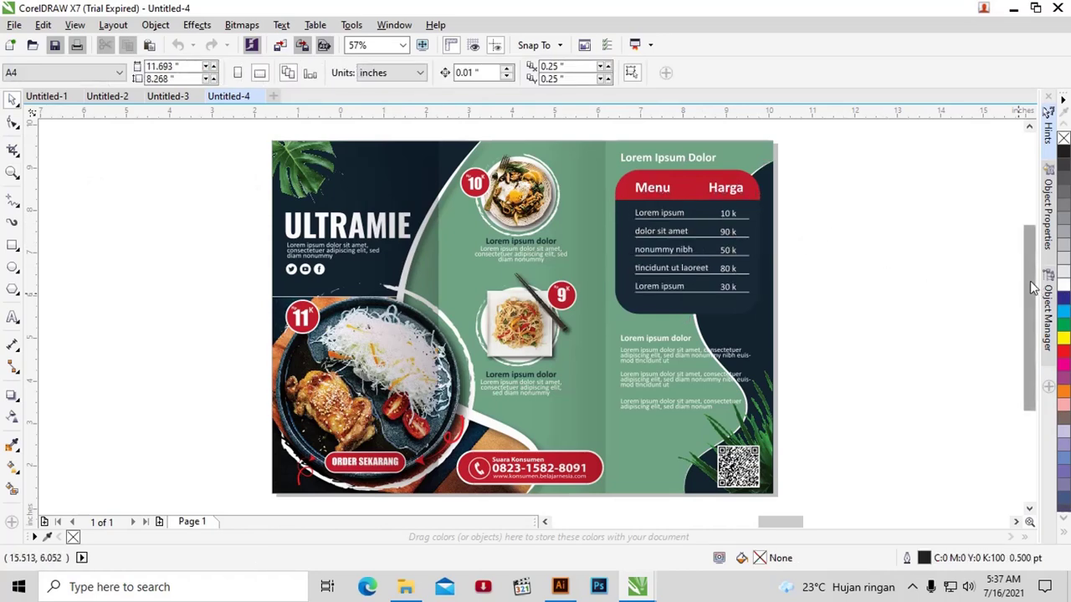
drag(1032, 284, 1033, 298)
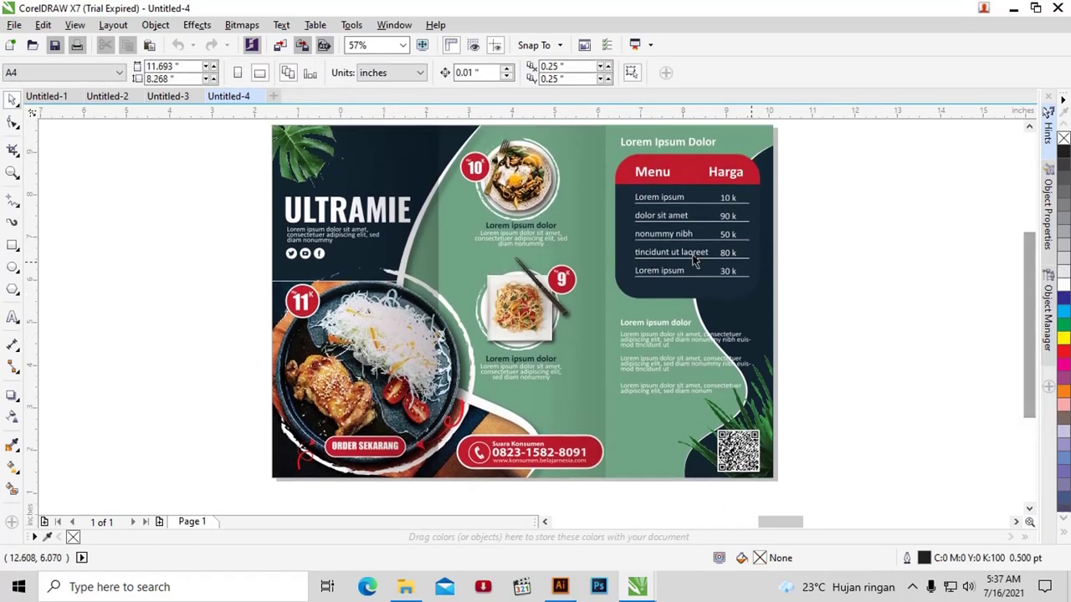
scroll(588, 255, up, 2)
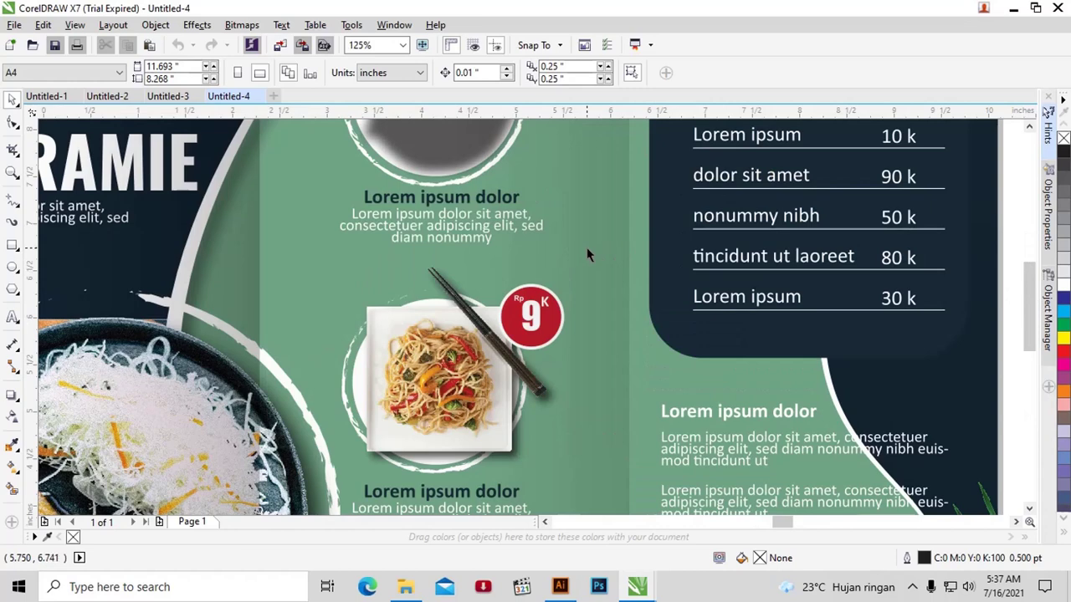
Zoom onto the Menu/Harga price list, select its group and scroll-zoom to 125%.
key(z)
right_click(617, 246)
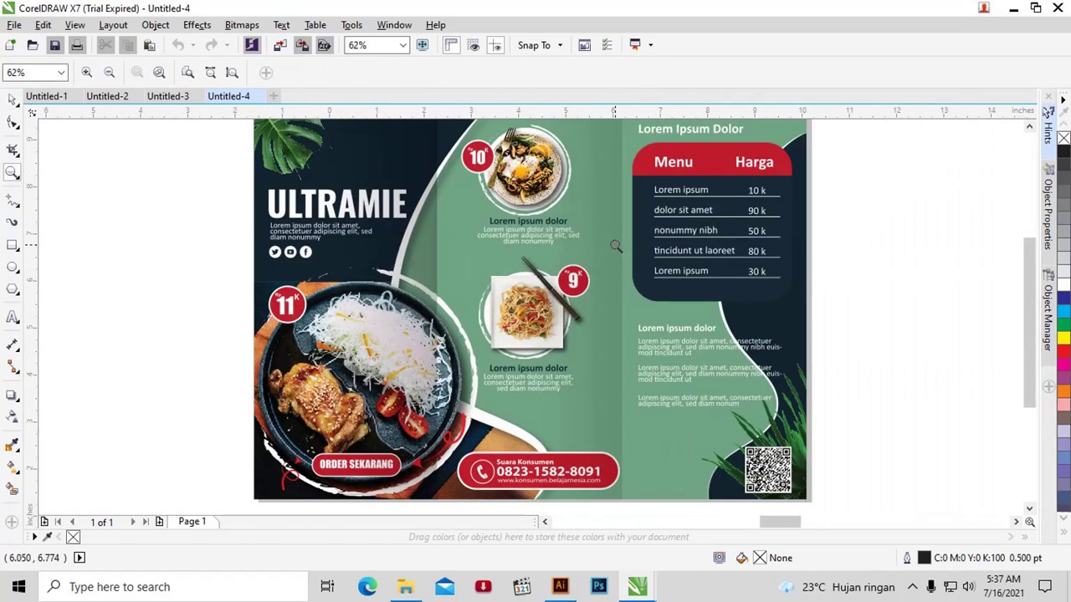
mouse_move(918, 333)
mouse_down()
mouse_move(651, 218)
mouse_move(604, 142)
mouse_up()
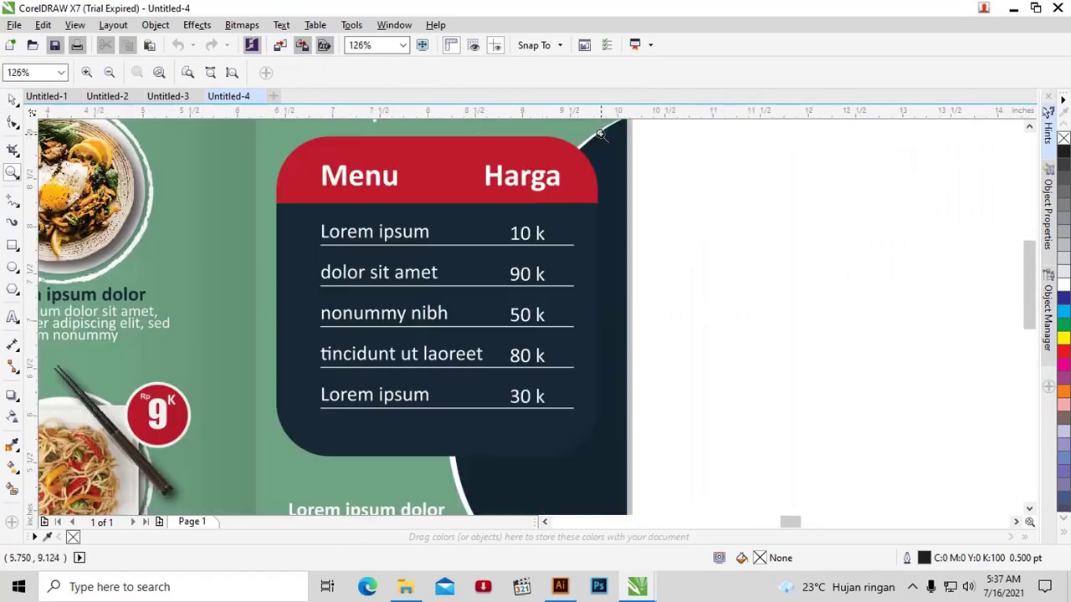
click(12, 99)
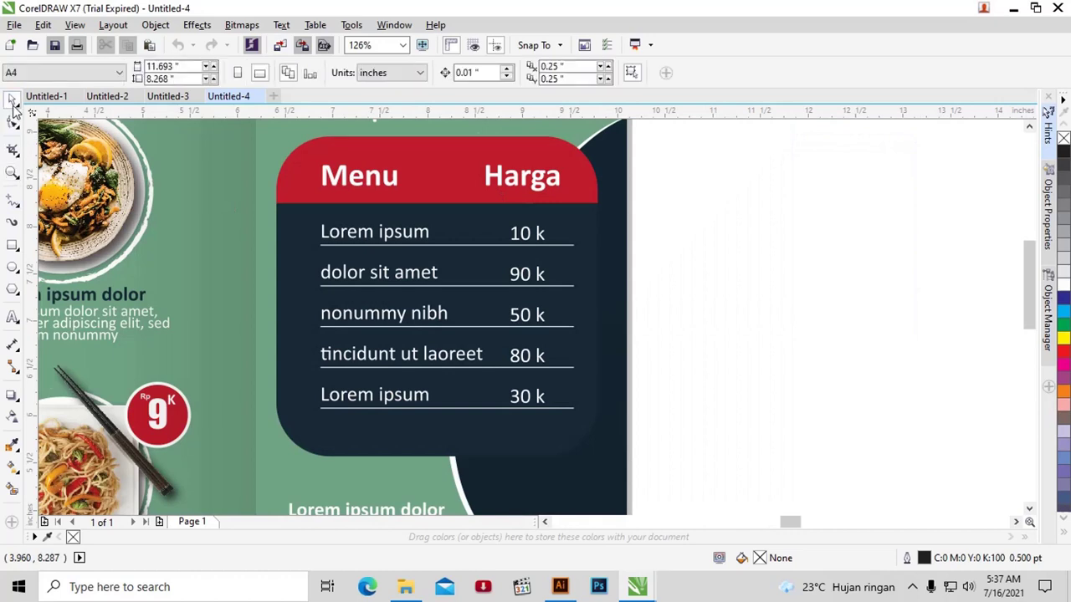
click(382, 242)
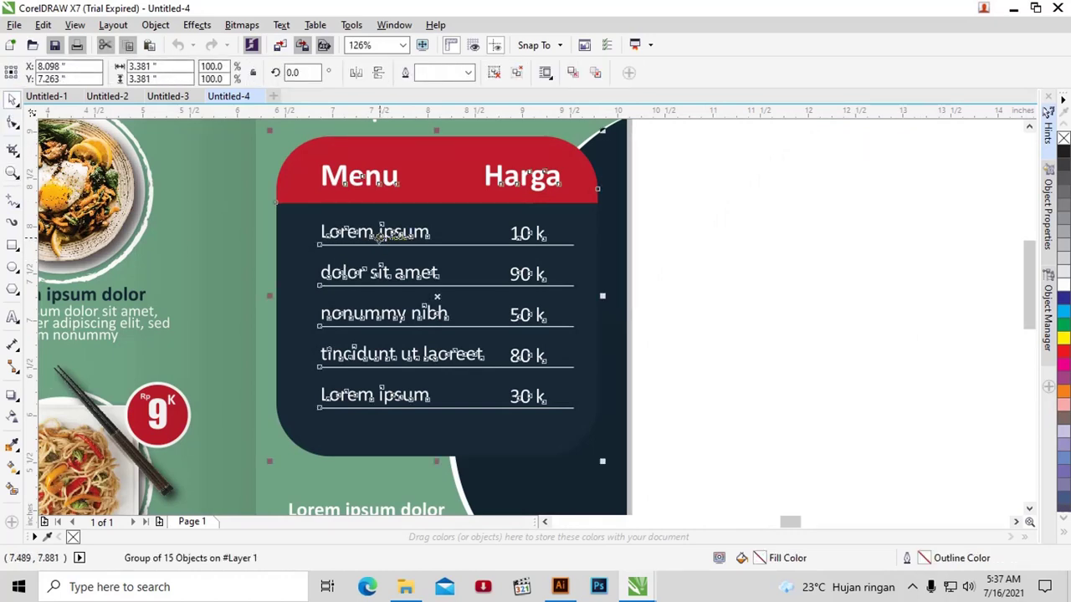
scroll(381, 234, up, 2)
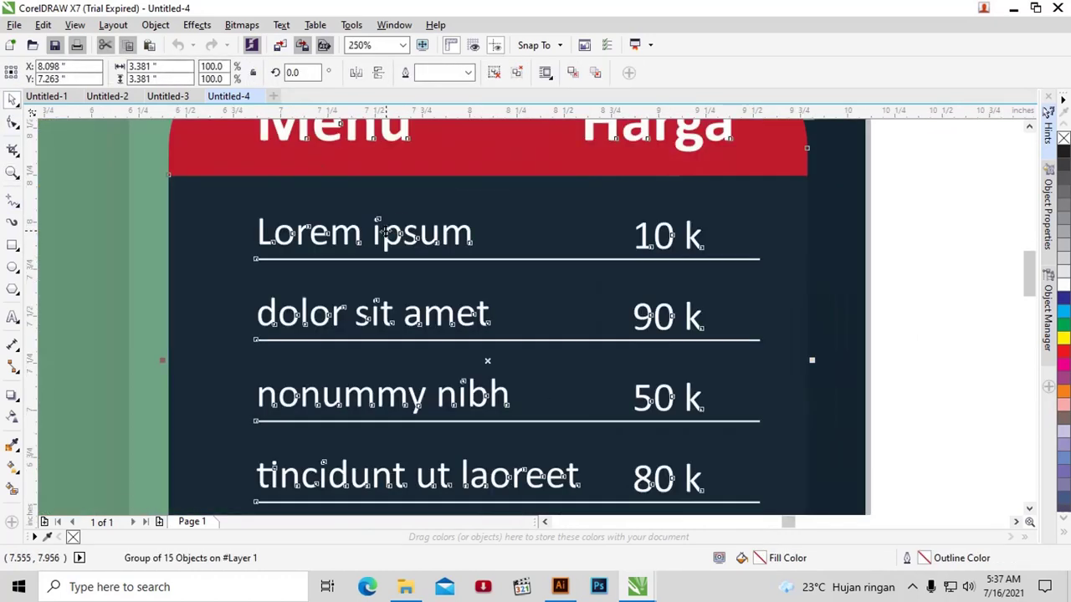
scroll(377, 208, down, 2)
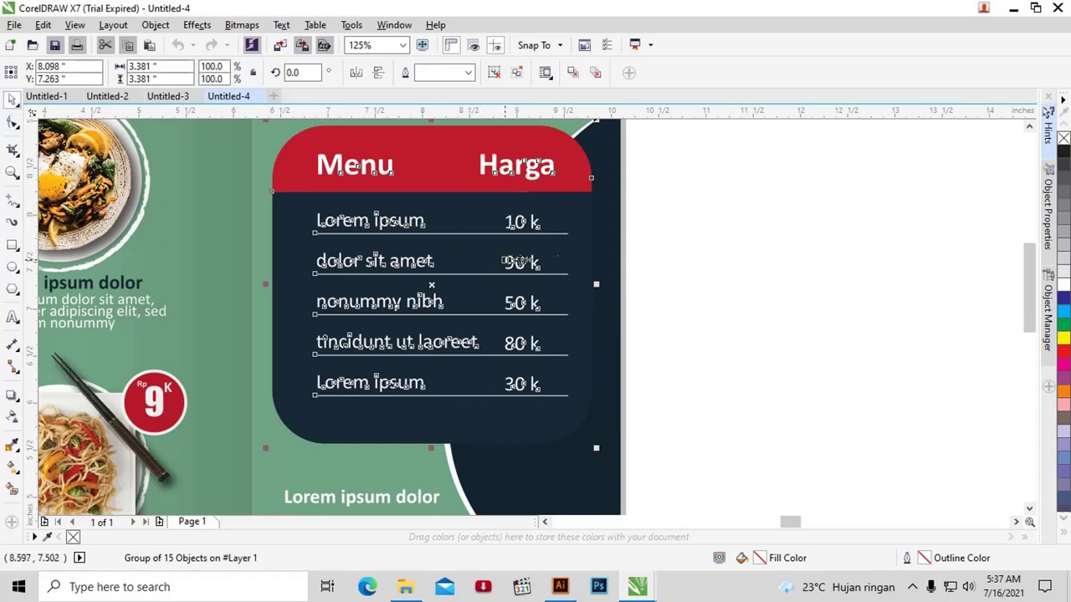
Deselect the price list, zoom out, and marquee-zoom to fit the whole ULTRAMIE brochure.
click(697, 247)
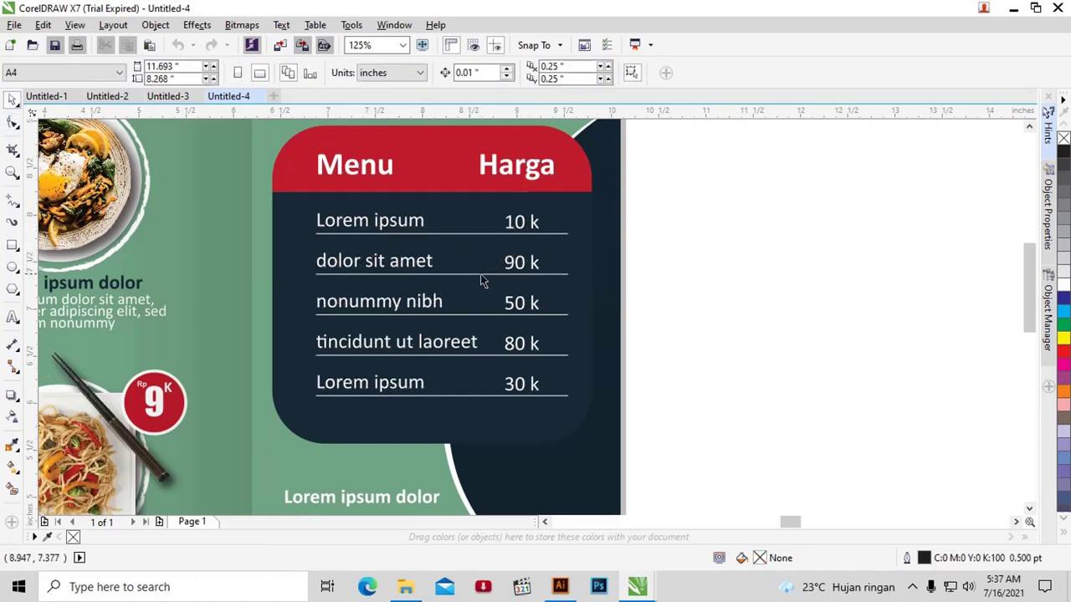
scroll(482, 281, down, 2)
scroll(423, 278, down, 2)
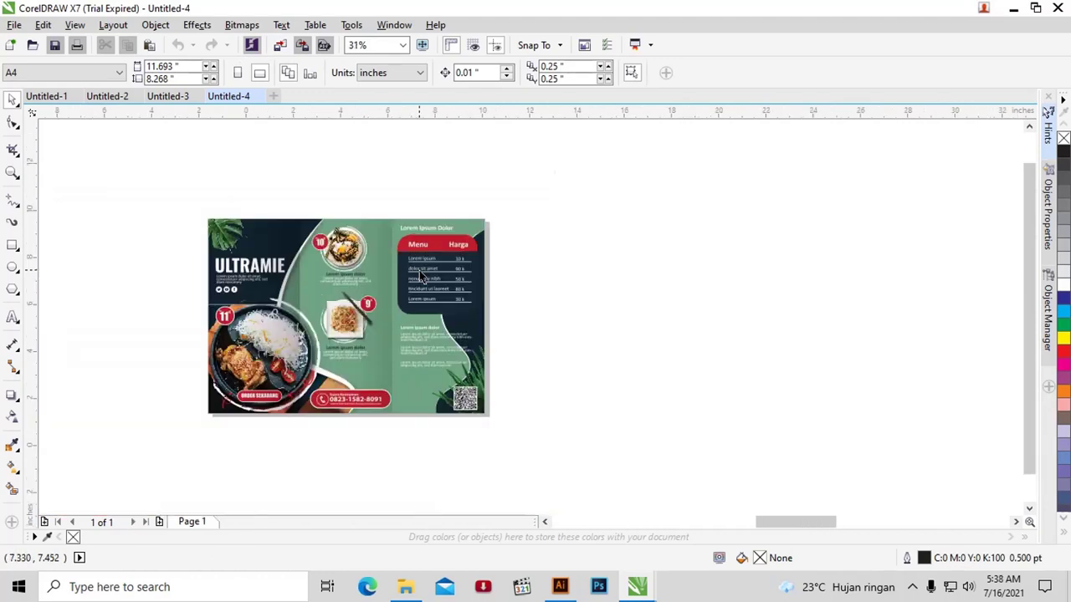
scroll(323, 292, up, 2)
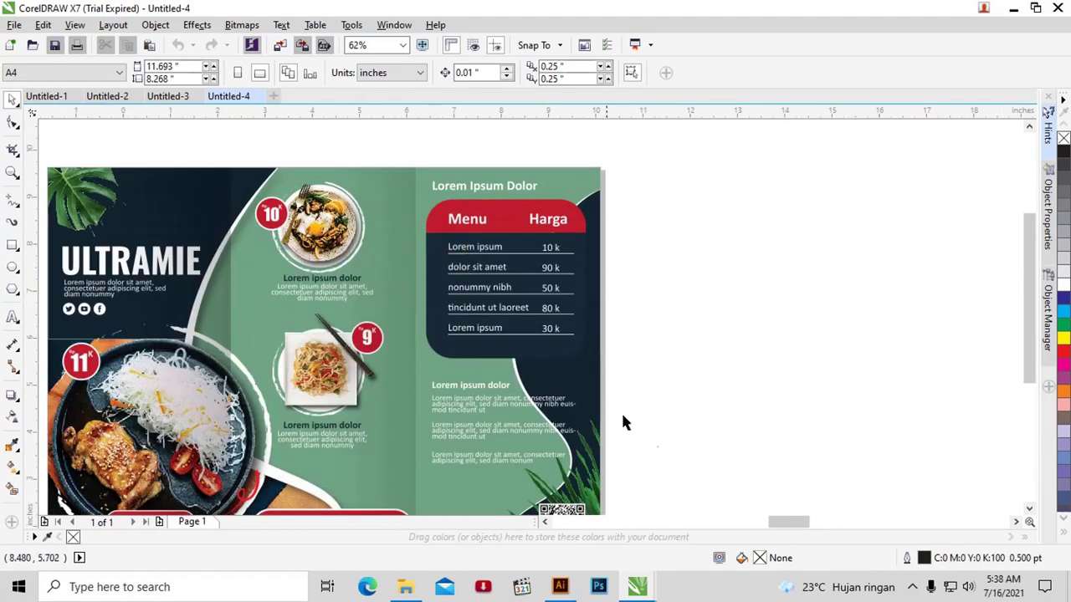
scroll(646, 360, down, 2)
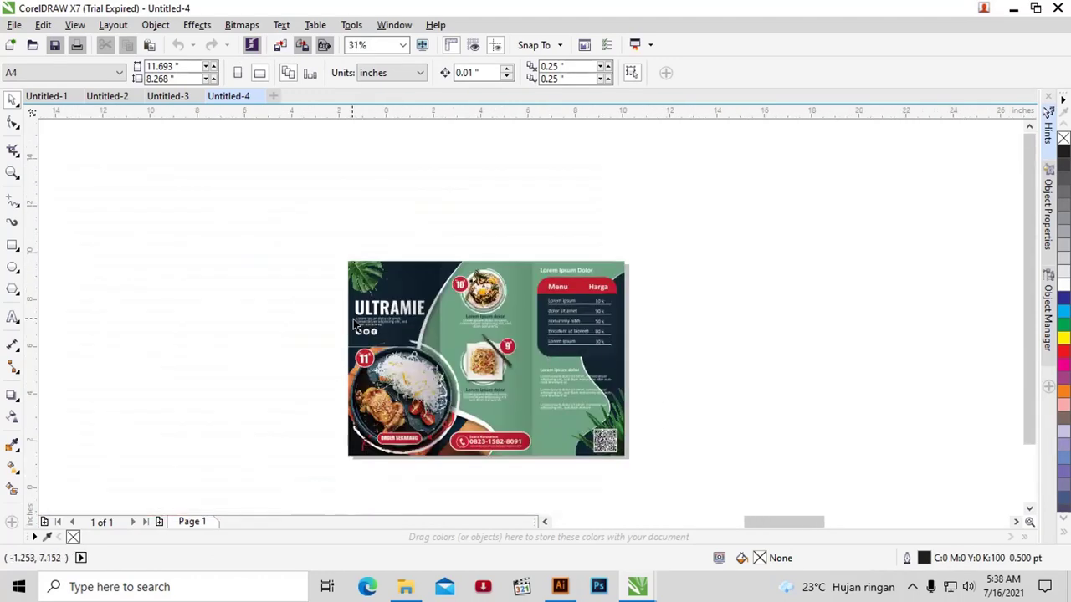
key(z)
drag(282, 225, 733, 480)
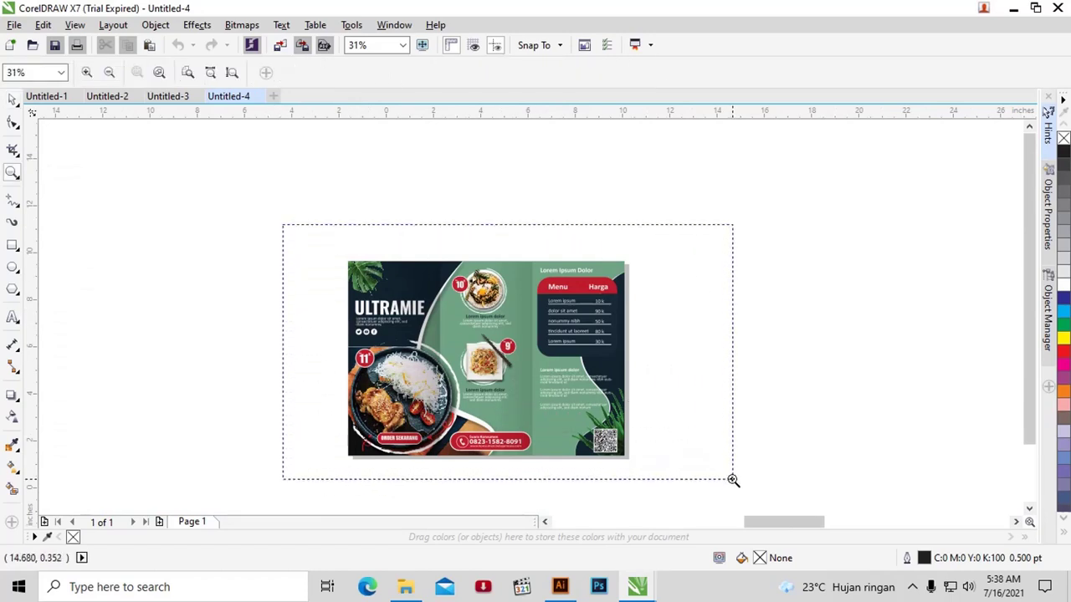
click(13, 99)
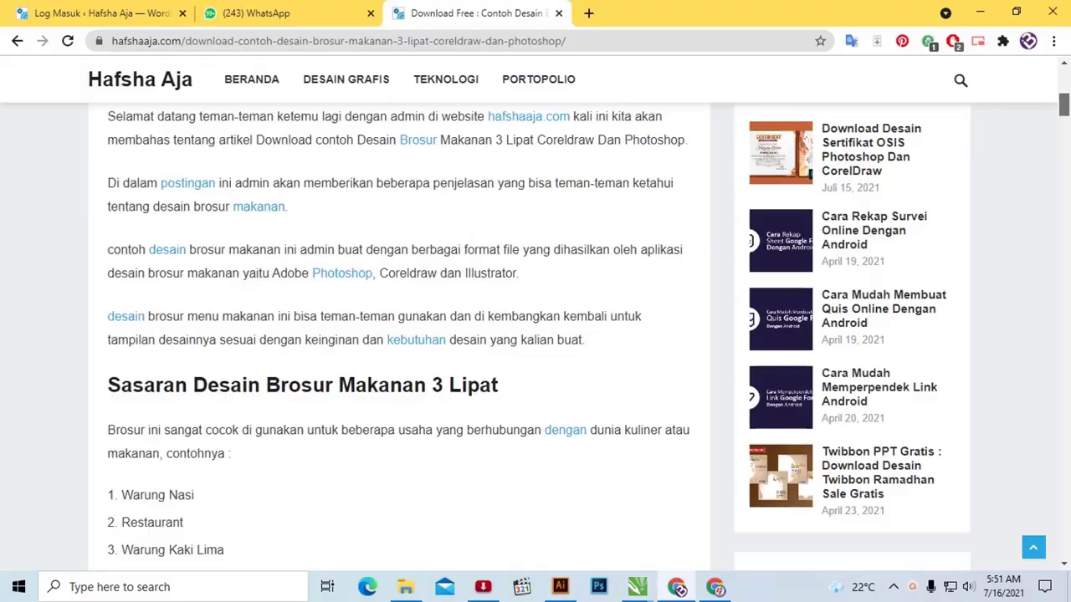
scroll(1054, 94, up, 1)
scroll(1054, 94, up, 2)
Scroll the hafshaaja.com article to its download section and follow "Link Download Disini" to Google Drive.
scroll(1055, 95, up, 3)
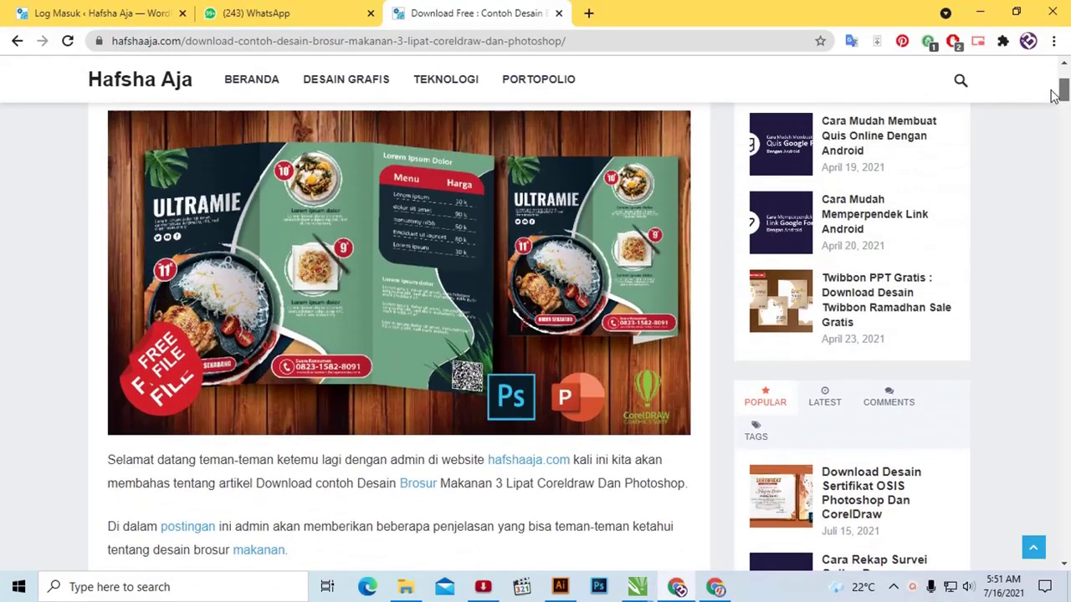
drag(1054, 95, 1054, 320)
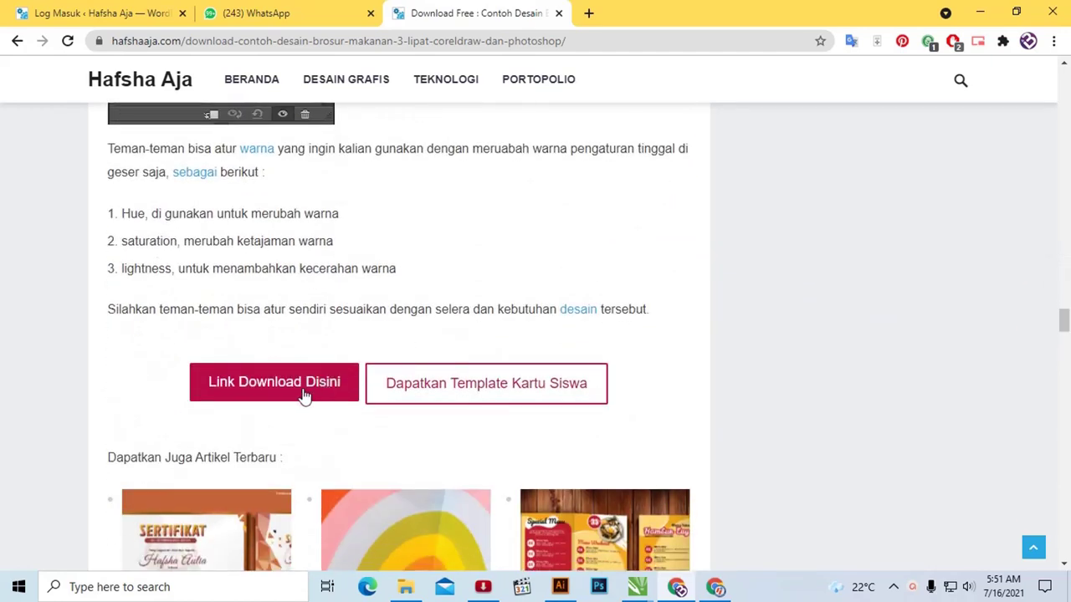
scroll(305, 397, down, 2)
scroll(292, 382, down, 4)
scroll(299, 334, down, 3)
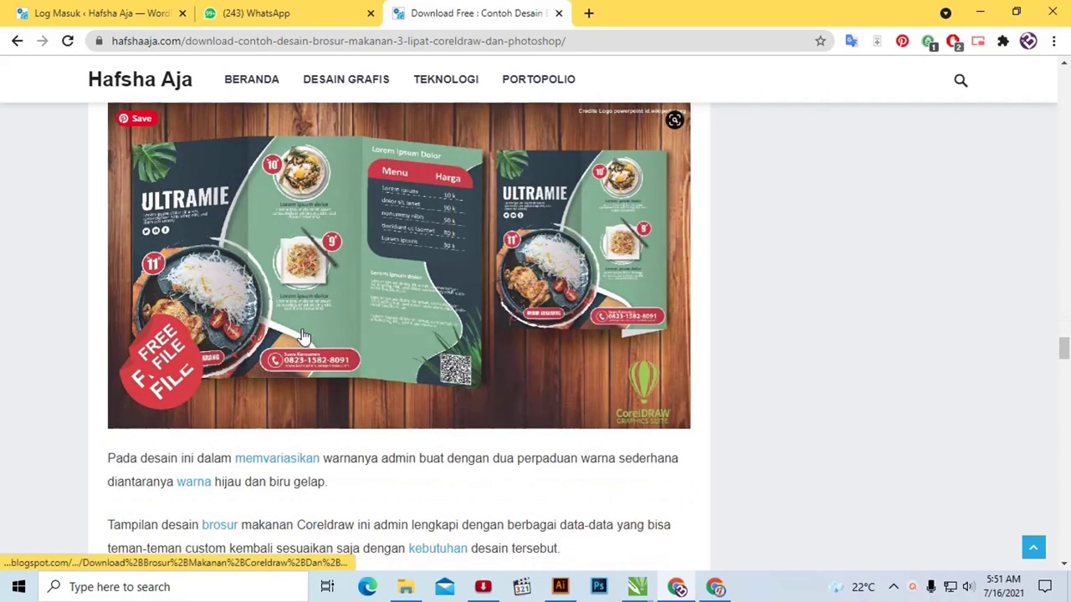
scroll(309, 328, down, 5)
scroll(330, 310, down, 5)
scroll(337, 250, down, 3)
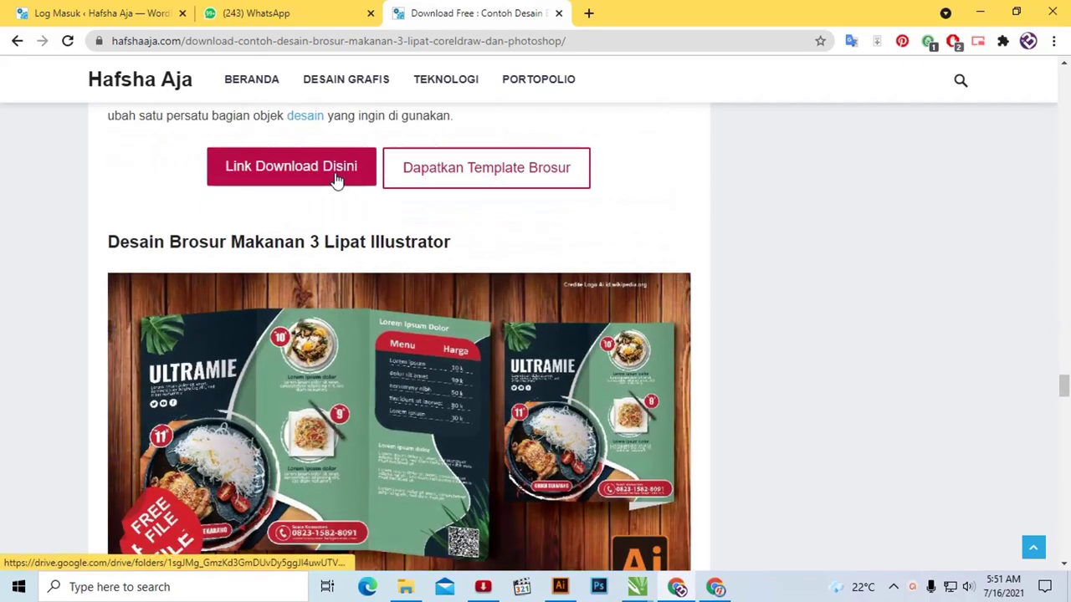
click(335, 171)
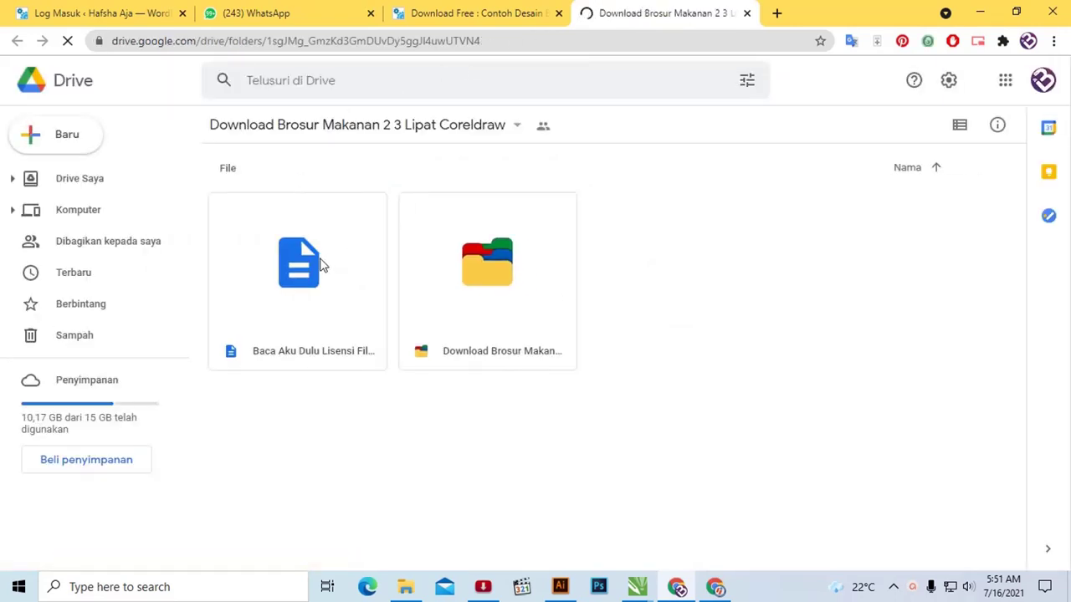
click(325, 266)
click(490, 265)
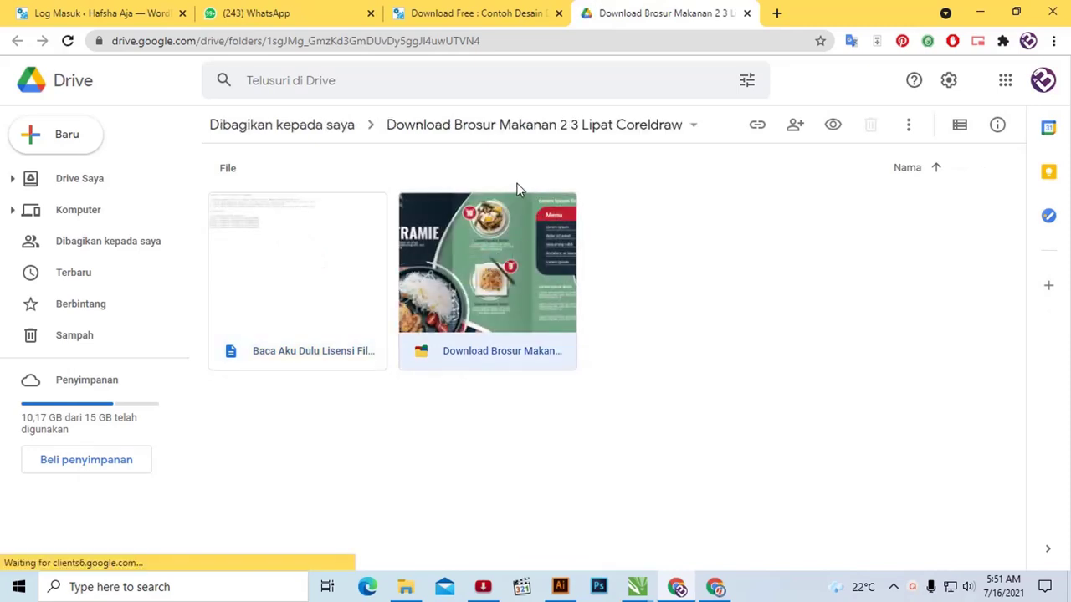